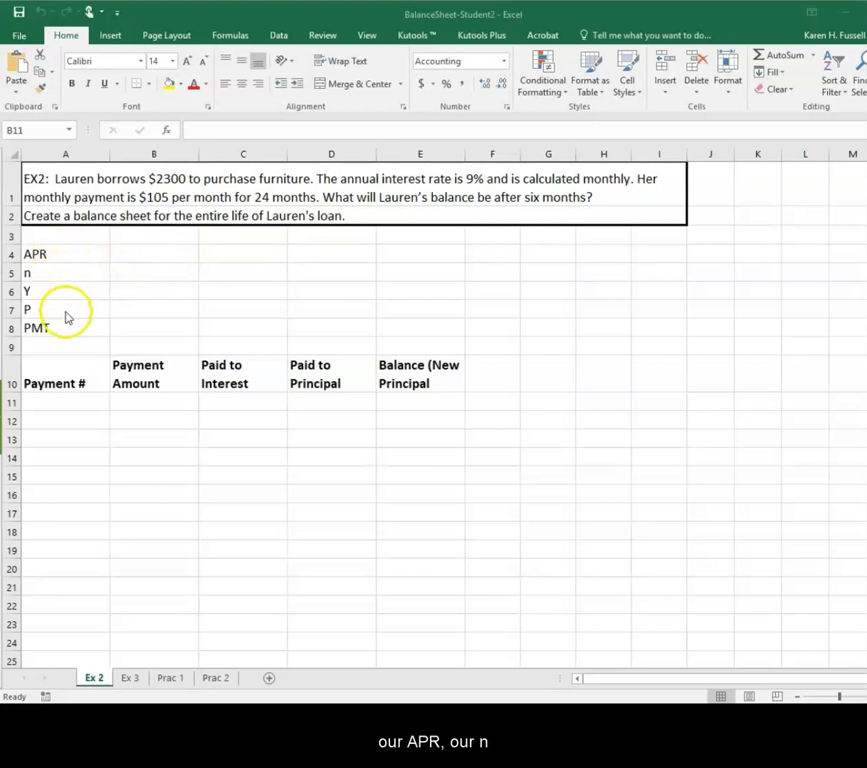
Enter the loan's APR as 9%, n as 12 and Y as 2 in B4:B6
left_click(141, 252)
type("9%")
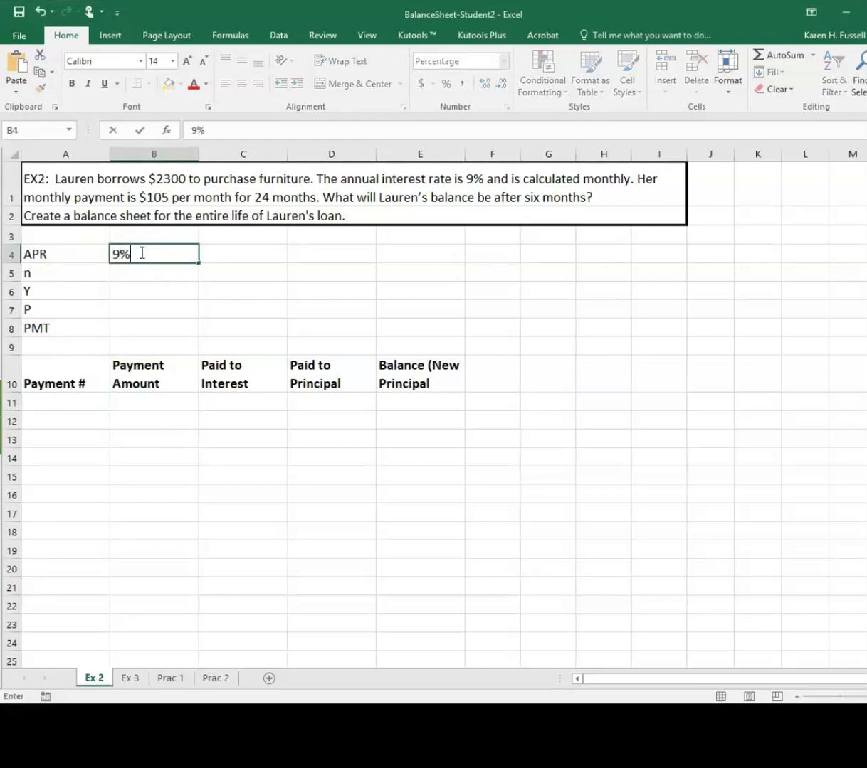
key("Return")
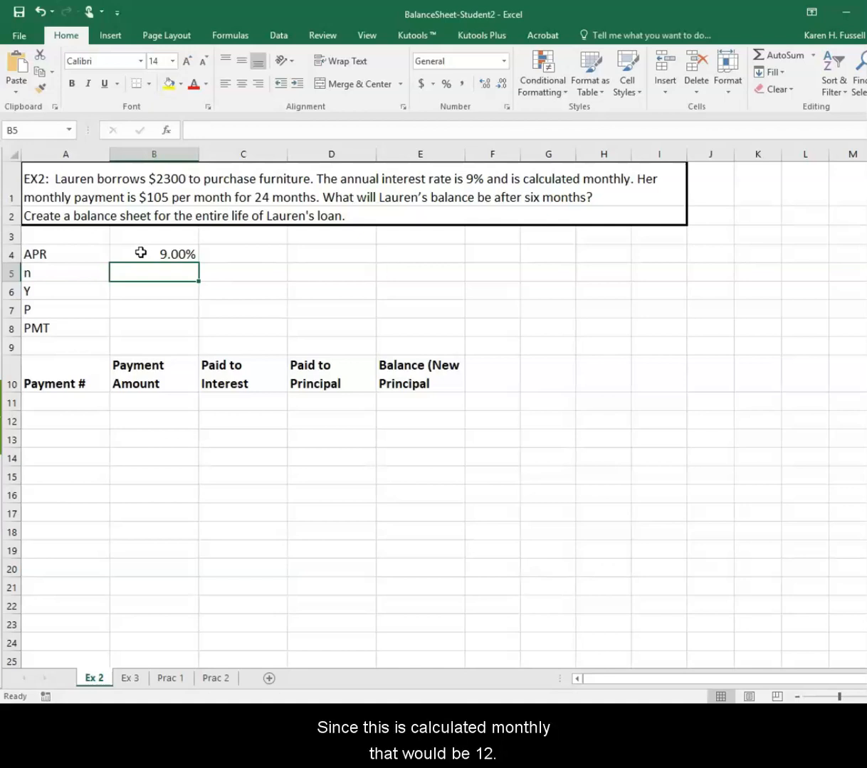
type("12")
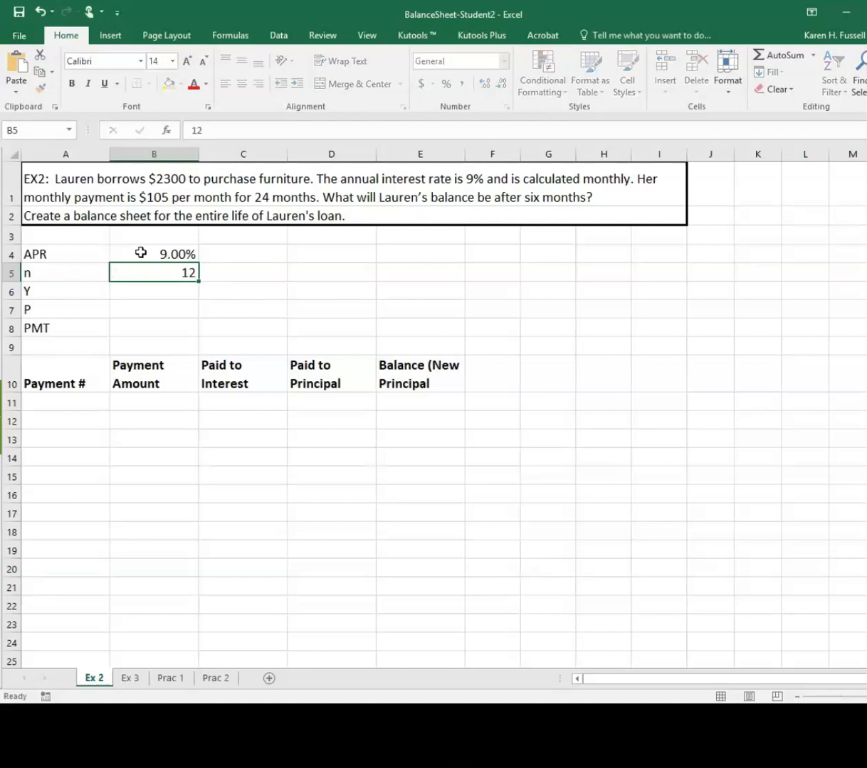
key("Return")
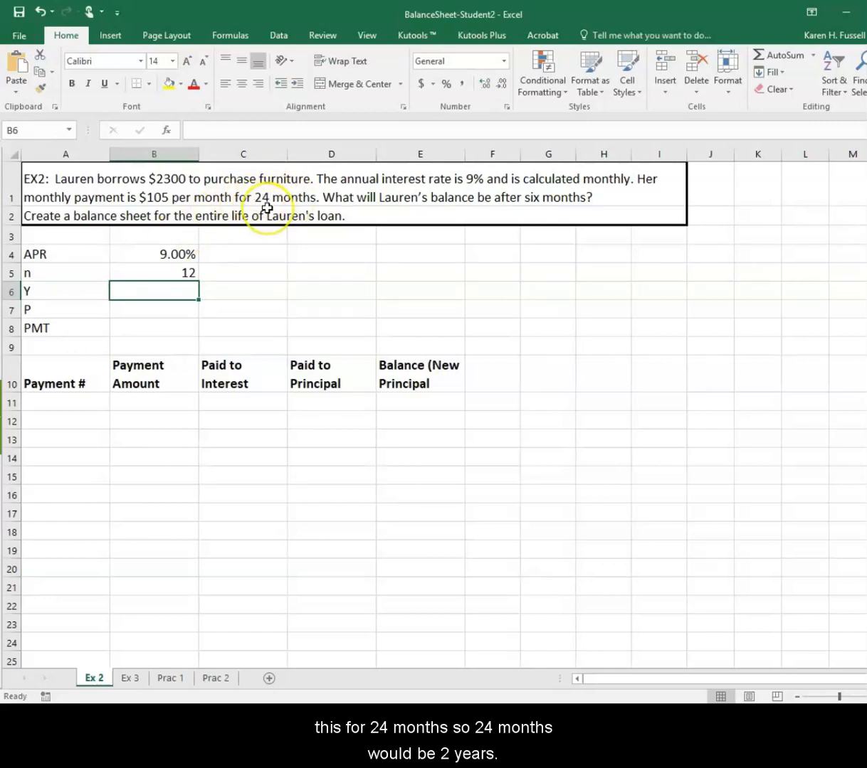
type("2")
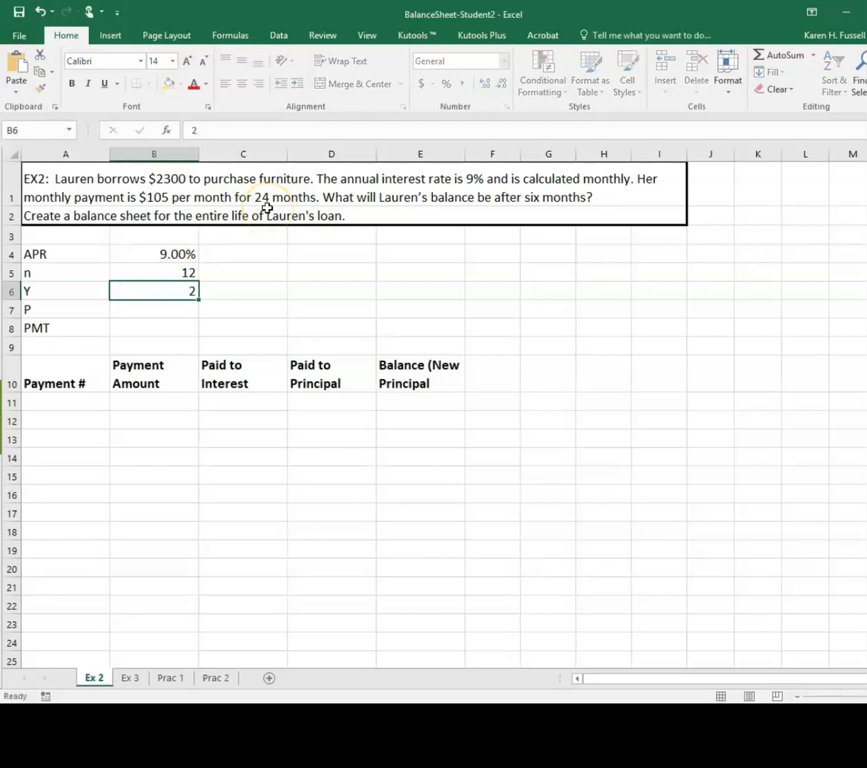
key("Return")
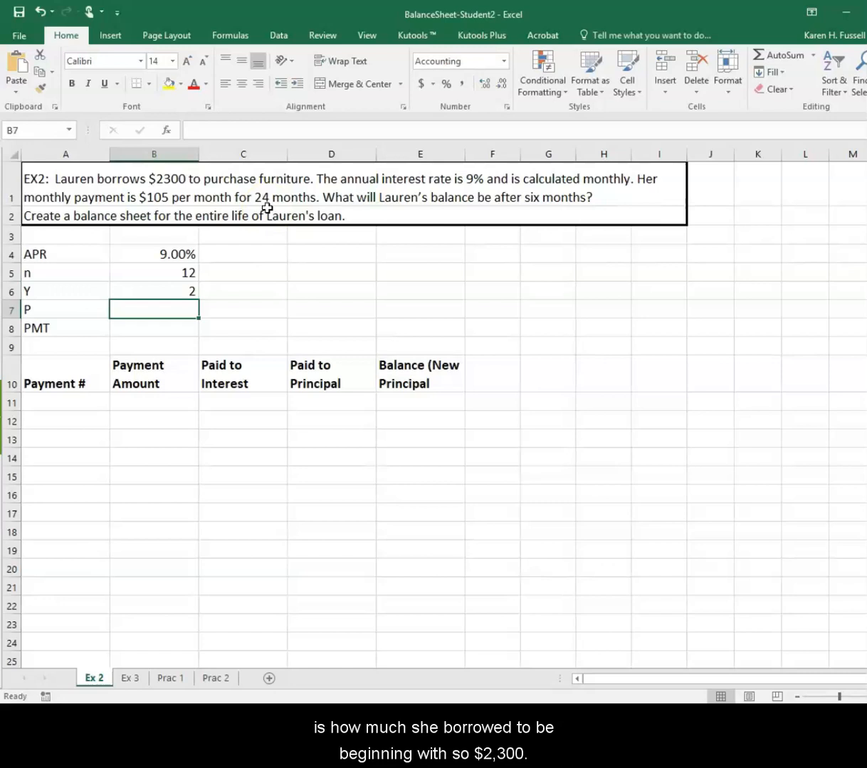
Enter the principal P as 2300 in B7 and the payment PMT as $105 in B8
type("23")
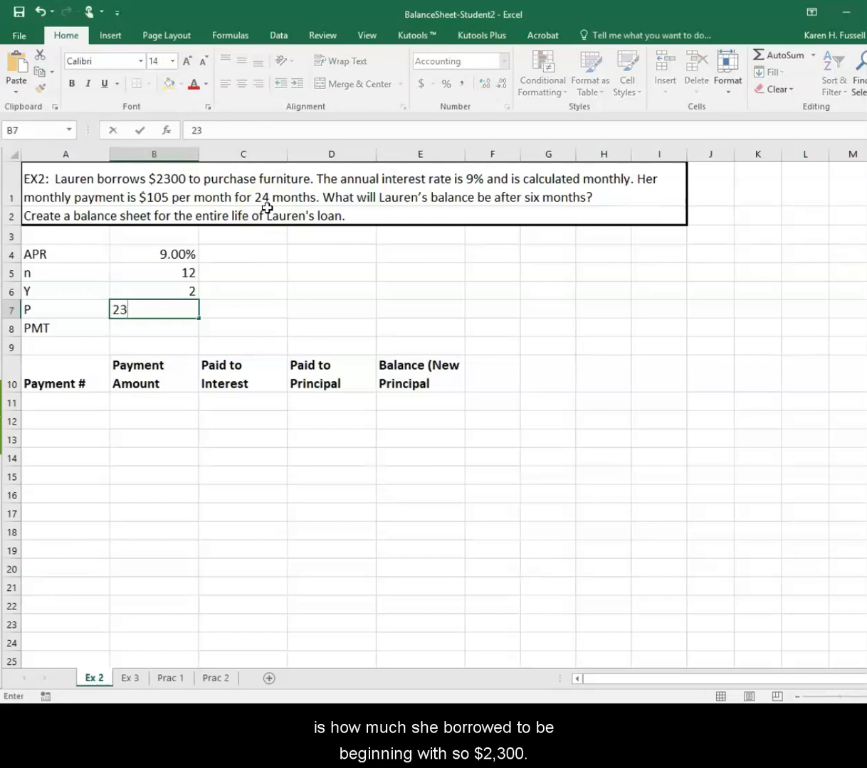
key("Left")
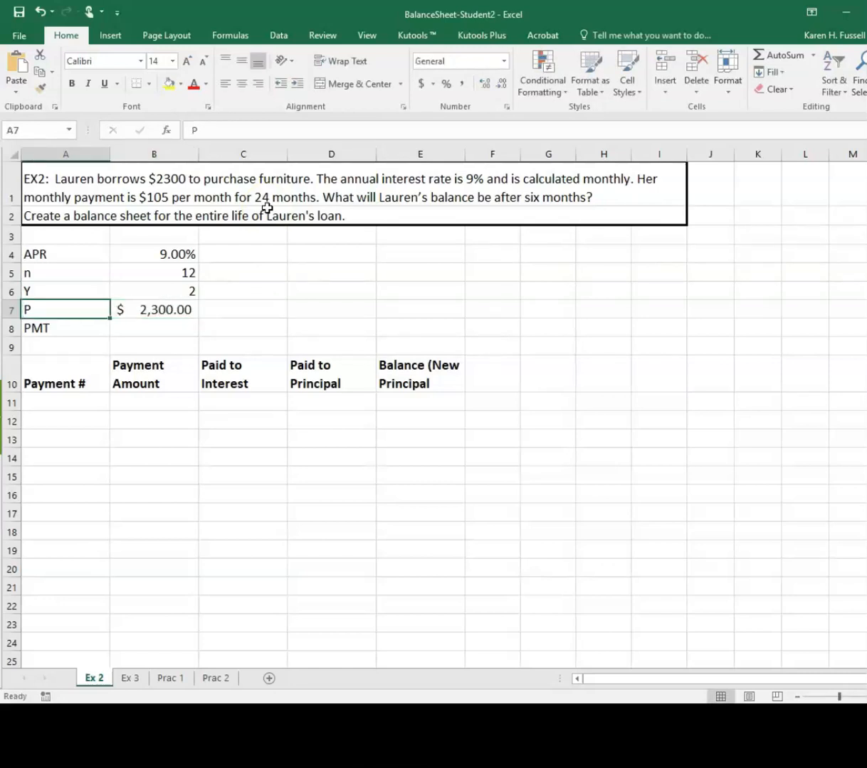
key("Down")
key("Right")
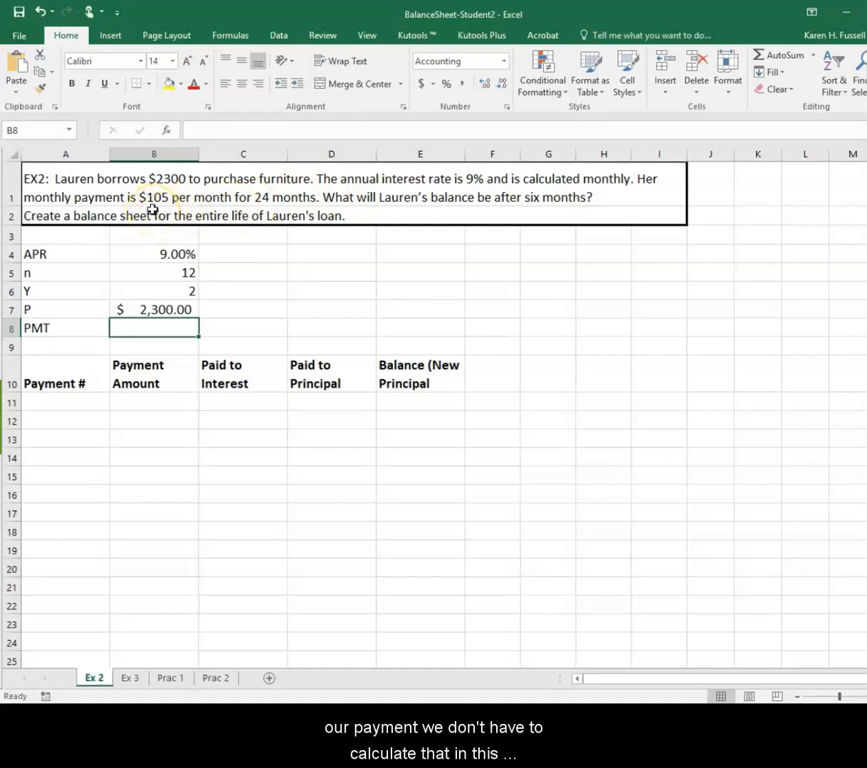
type("$105")
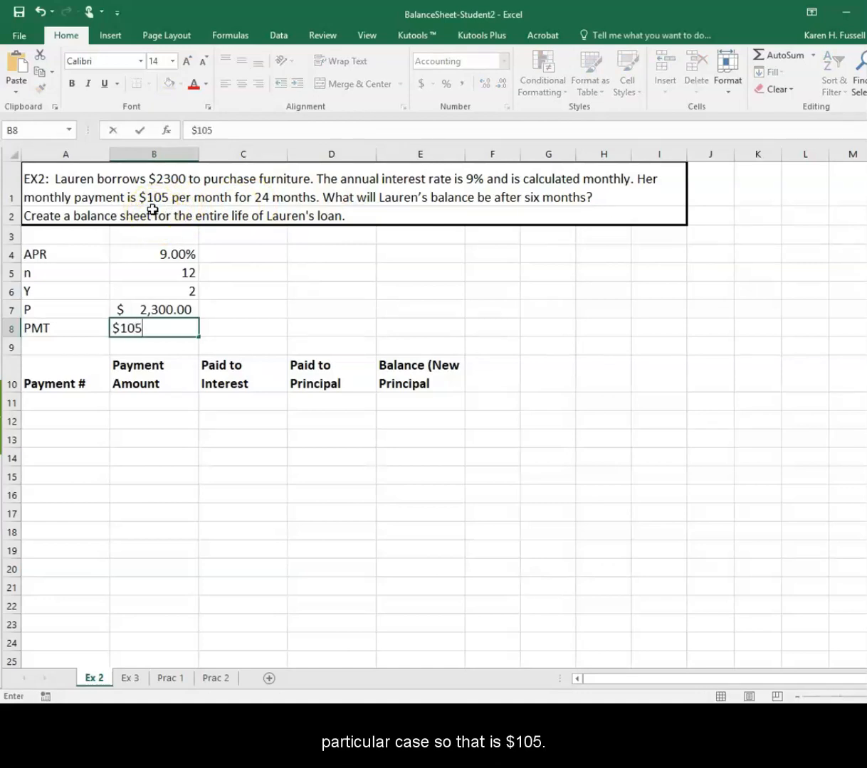
key("Return")
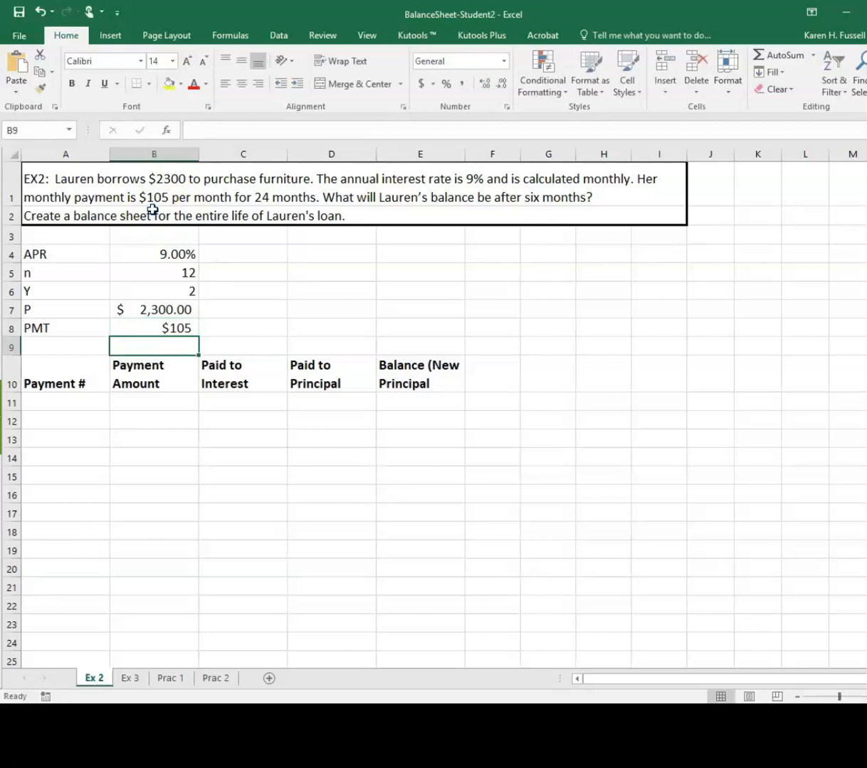
Number the payments from 0 in A11, entering values through 3 and filling the series down to 24 in A35
left_click(80, 403)
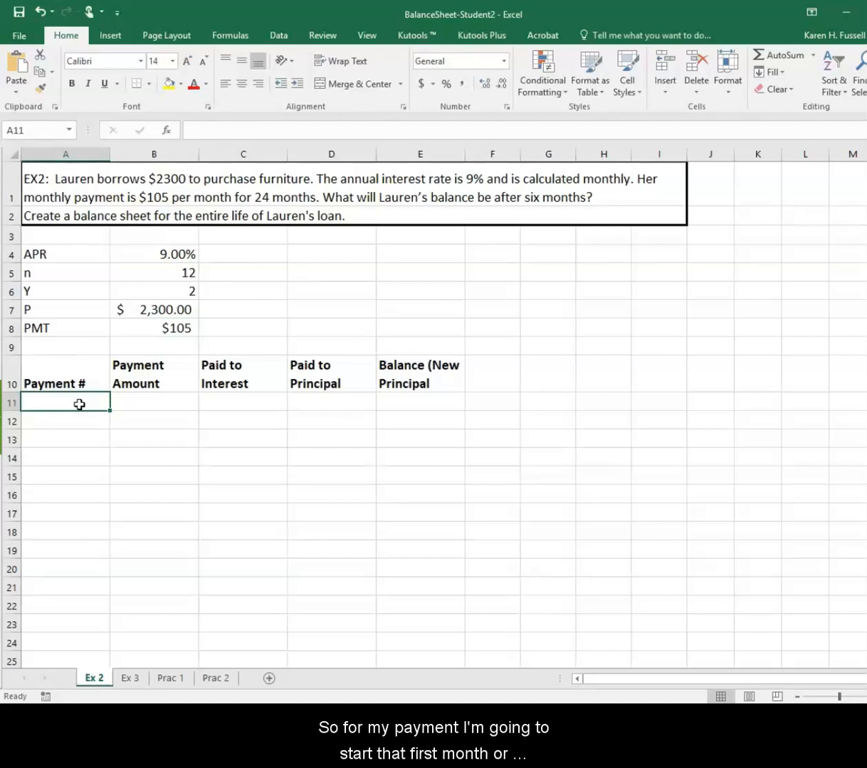
type("0")
key("Return")
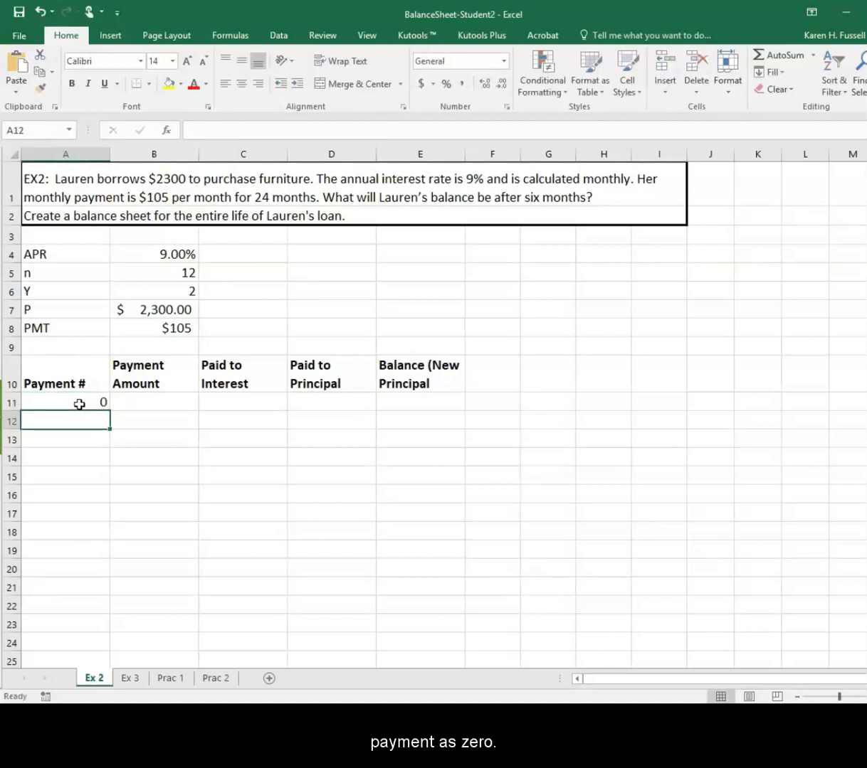
type("1")
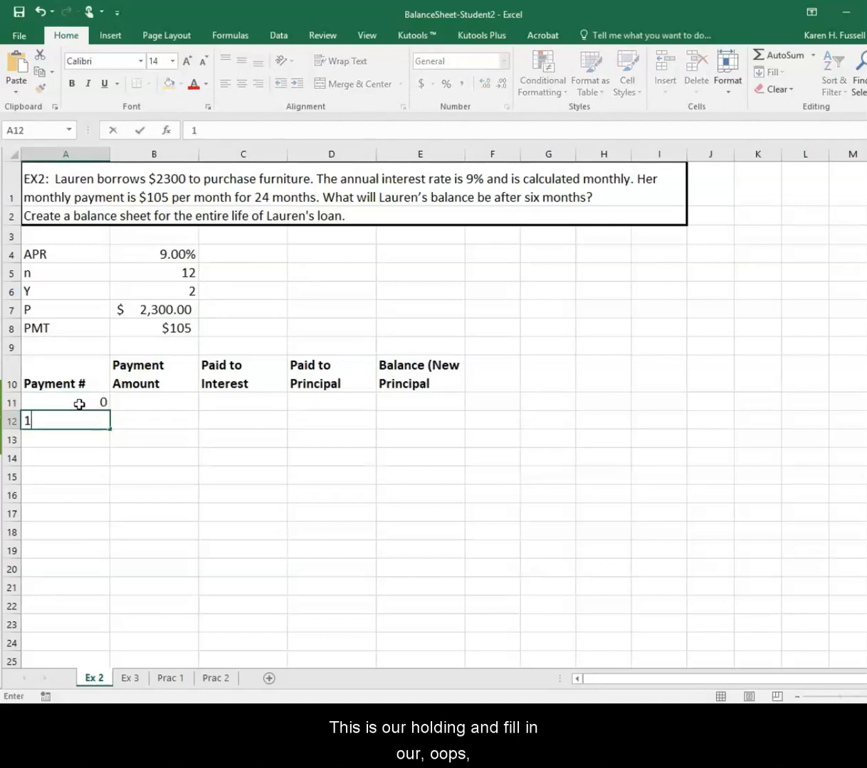
key("Return")
type("23")
key("Return")
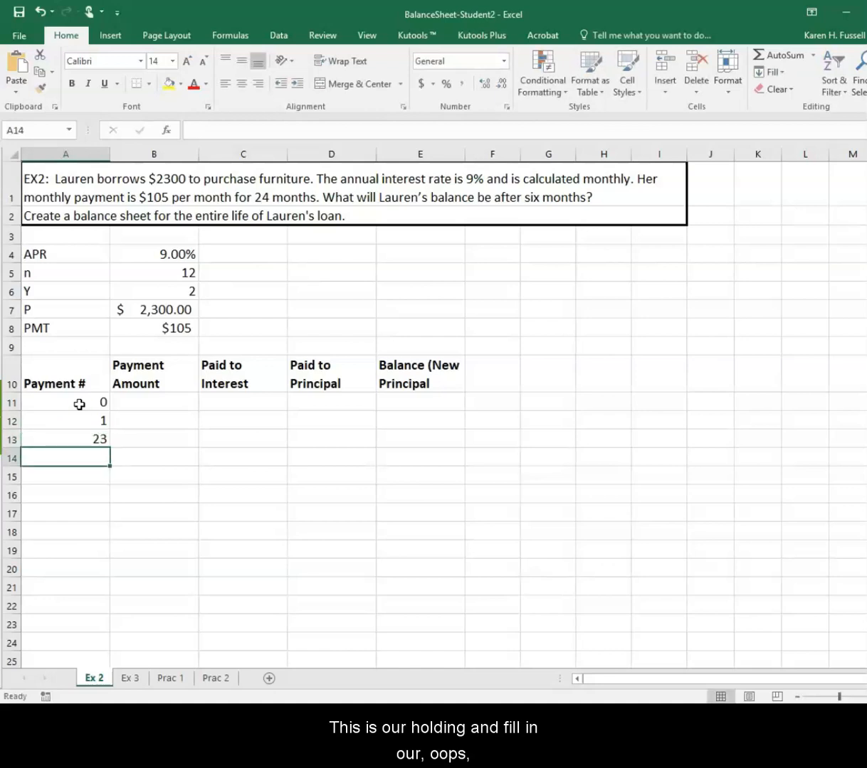
key("Up")
type("2")
key("Return")
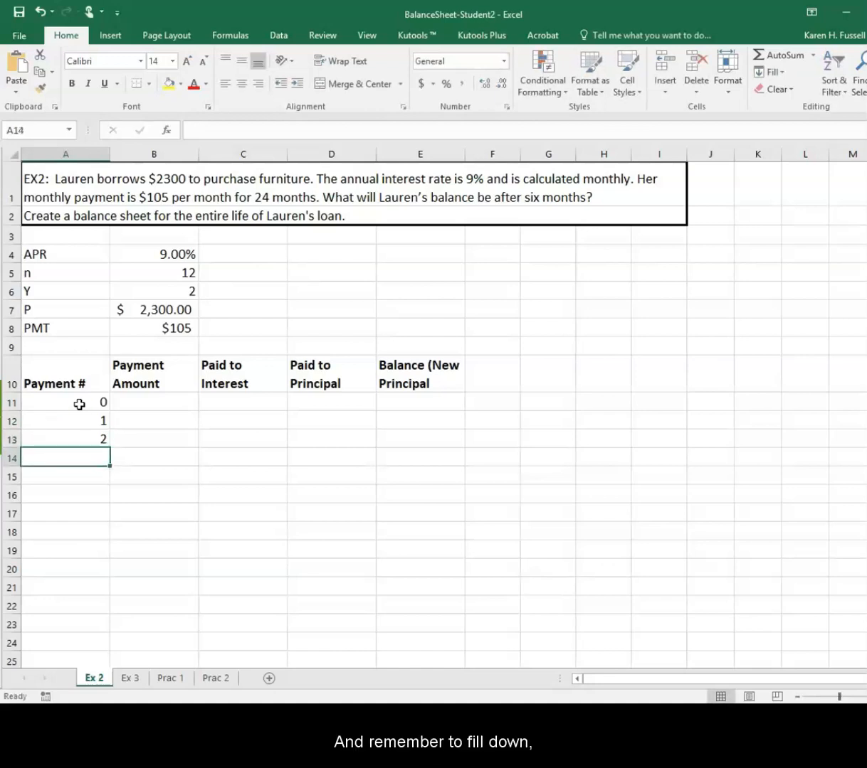
key("Return")
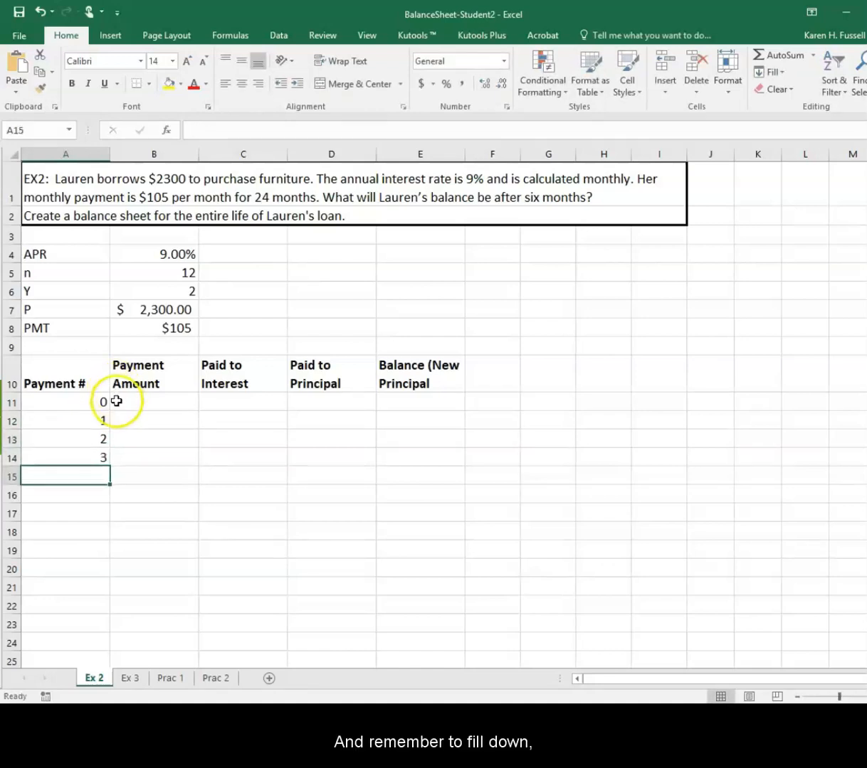
left_click_drag(92, 438, 89, 457)
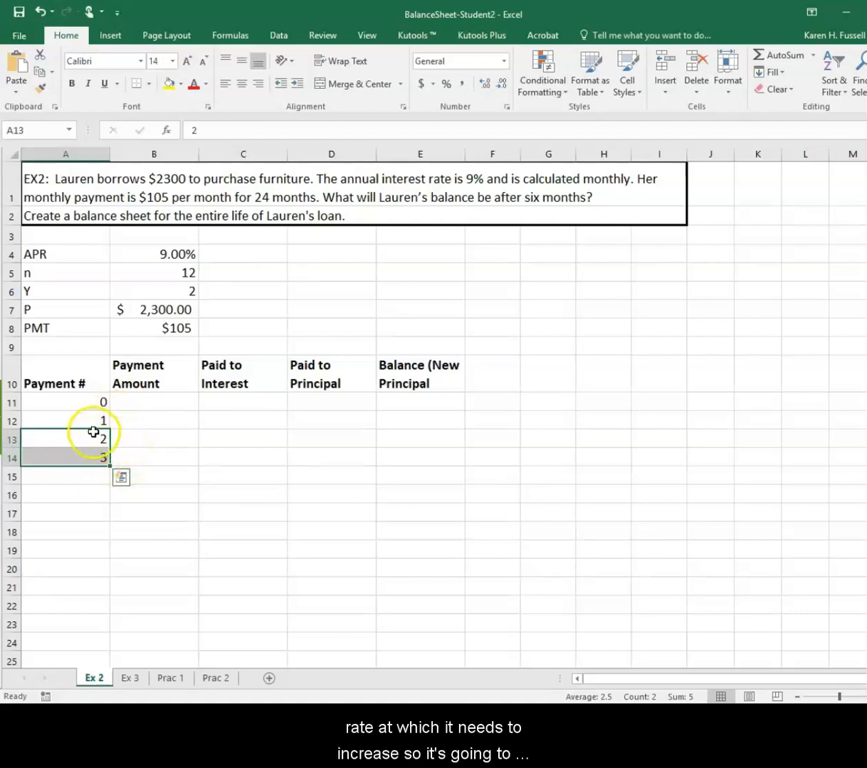
left_click_drag(109, 468, 106, 653)
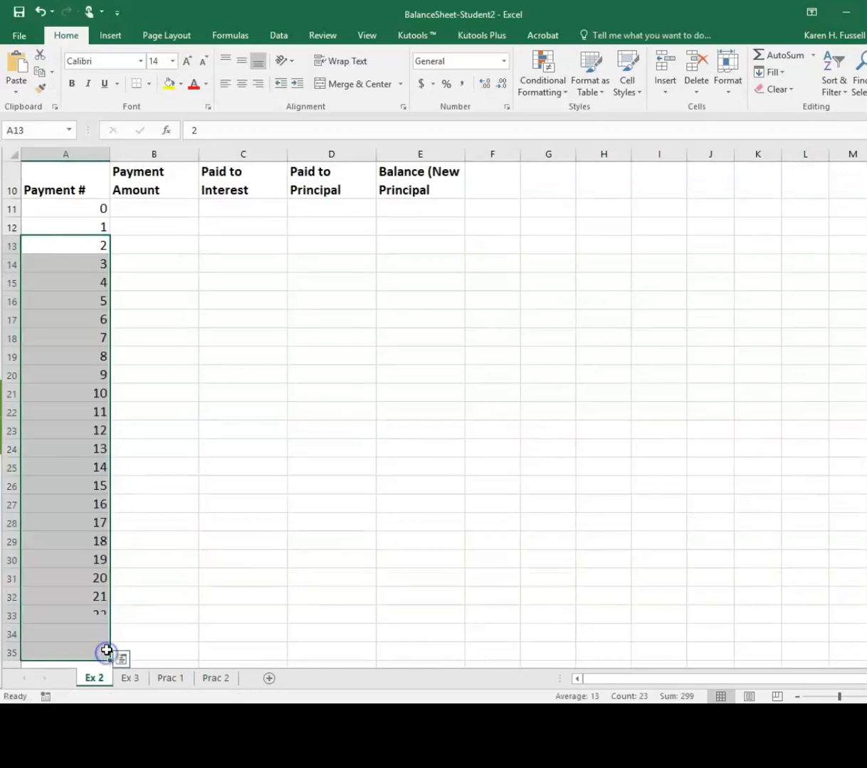
Enter 105 as the payment amount for payment 1 in B12 and fill it down through payment 24
scroll(220, 464, "up", 1)
scroll(220, 464, "up", 1)
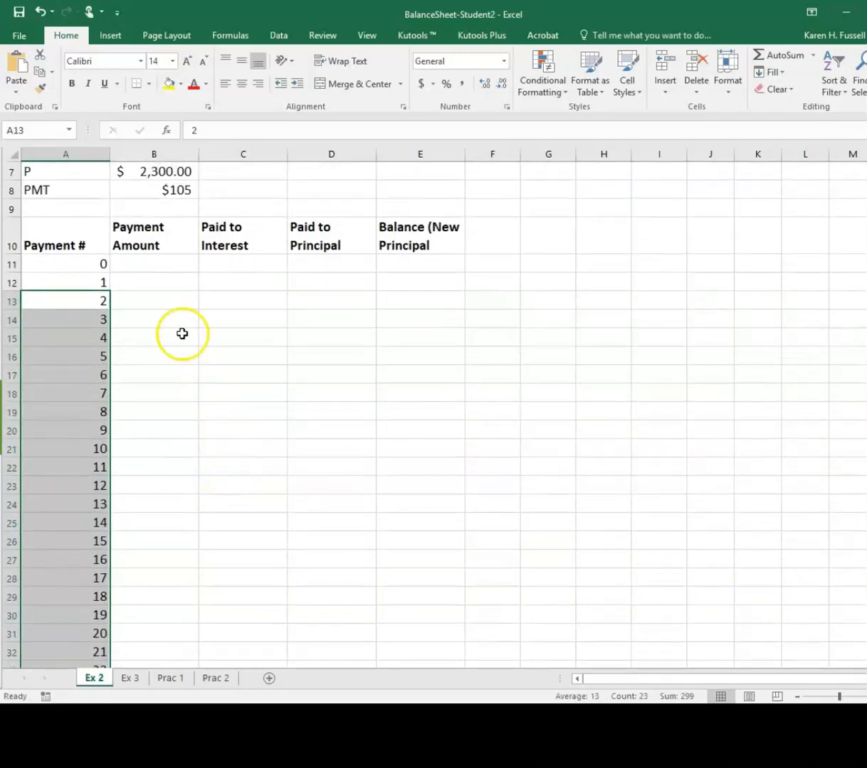
left_click(149, 265)
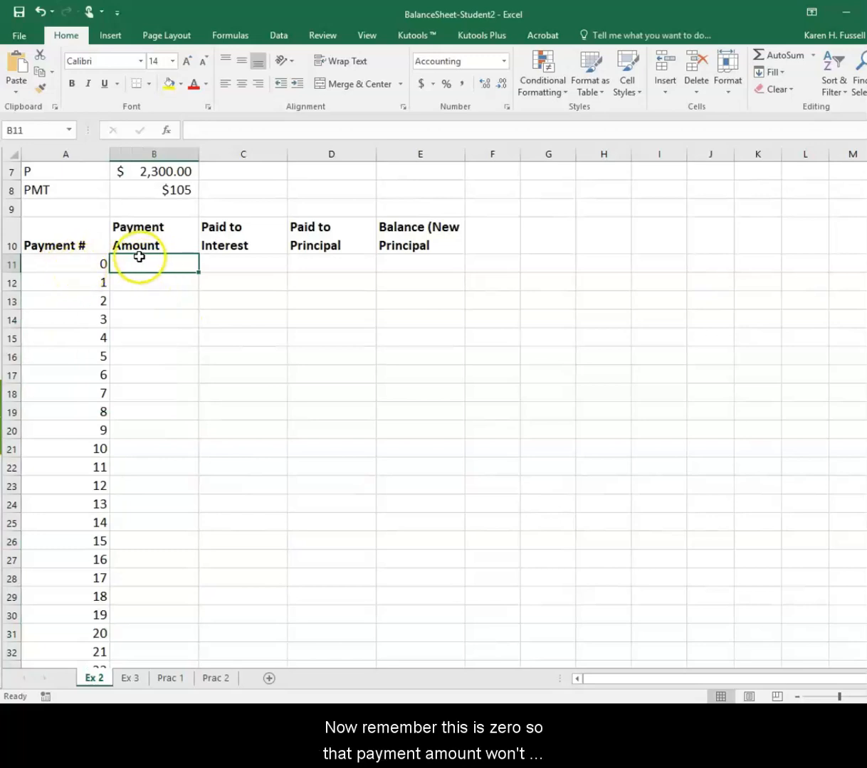
left_click(136, 278)
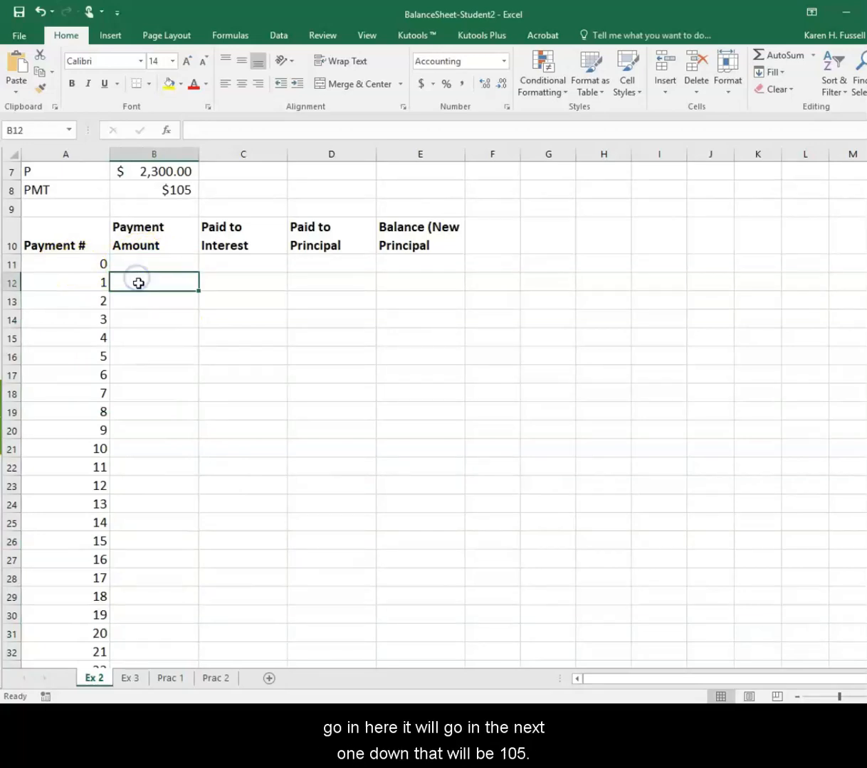
type("1")
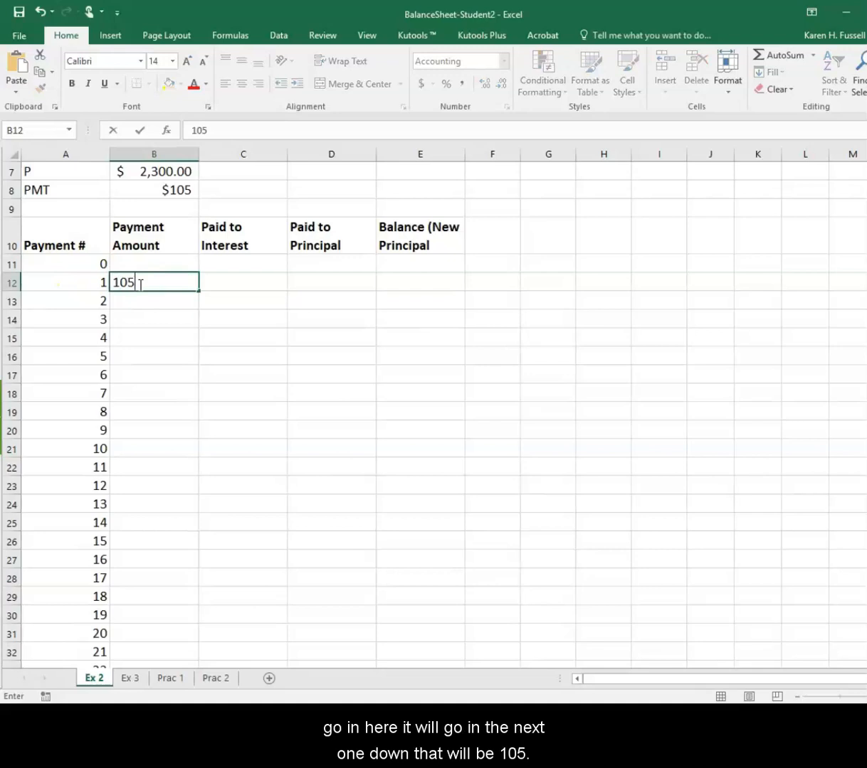
type("05")
key("Return")
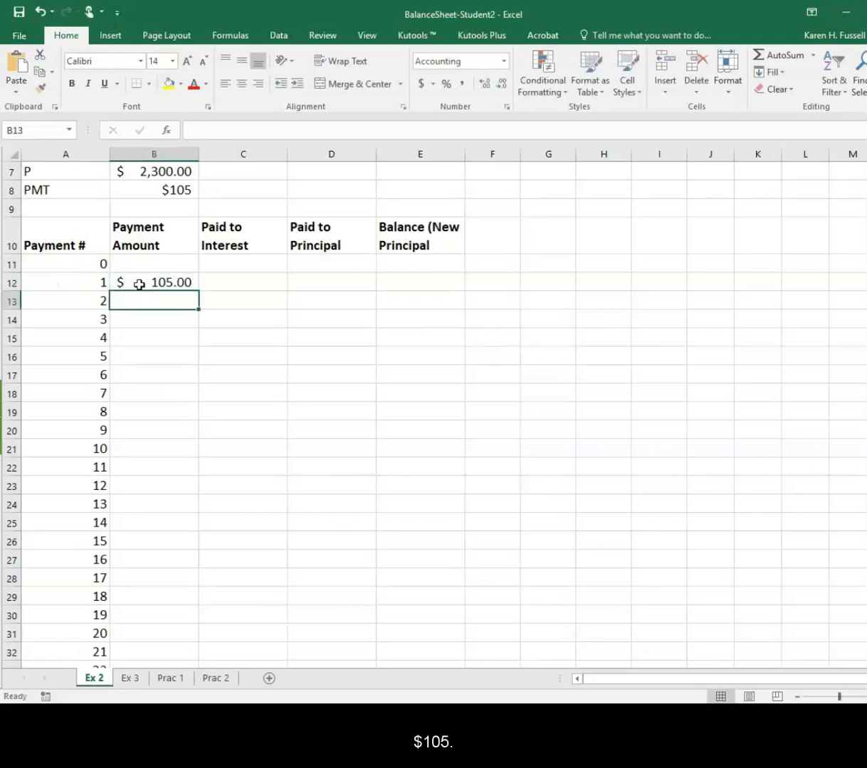
left_click(159, 283)
left_click_drag(195, 291, 173, 624)
scroll(243, 606, "up", 2)
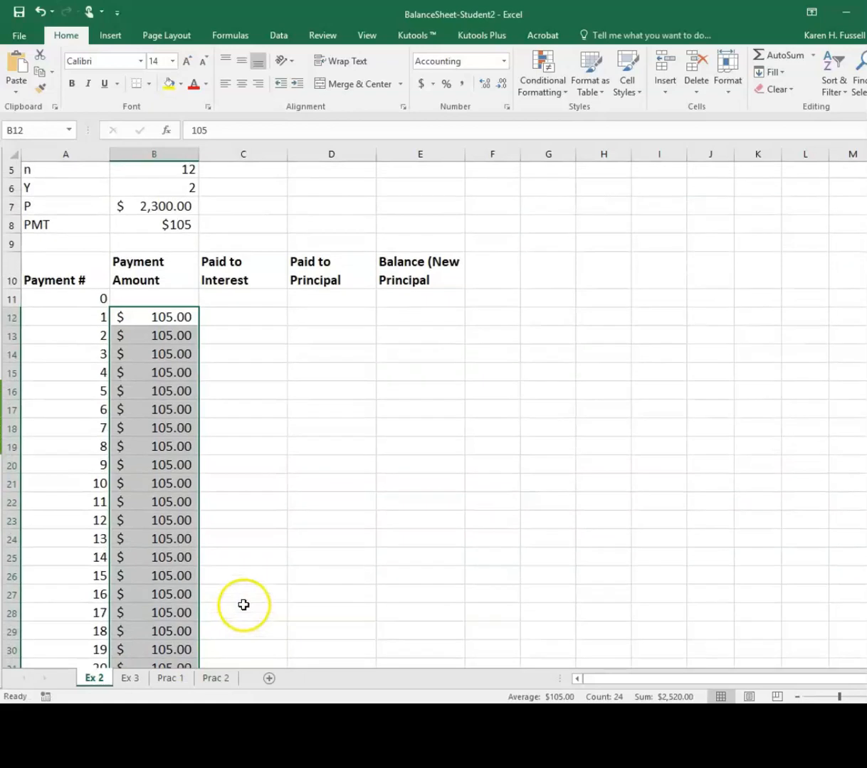
Enter 2300 as the starting balance for payment 0 in E11
left_click(247, 315)
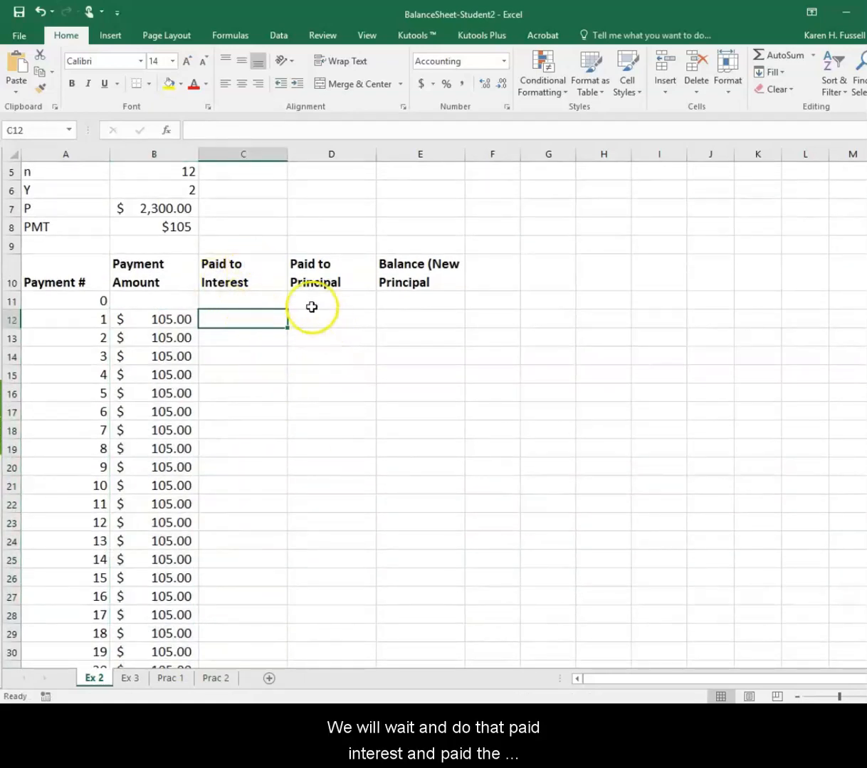
left_click(414, 299)
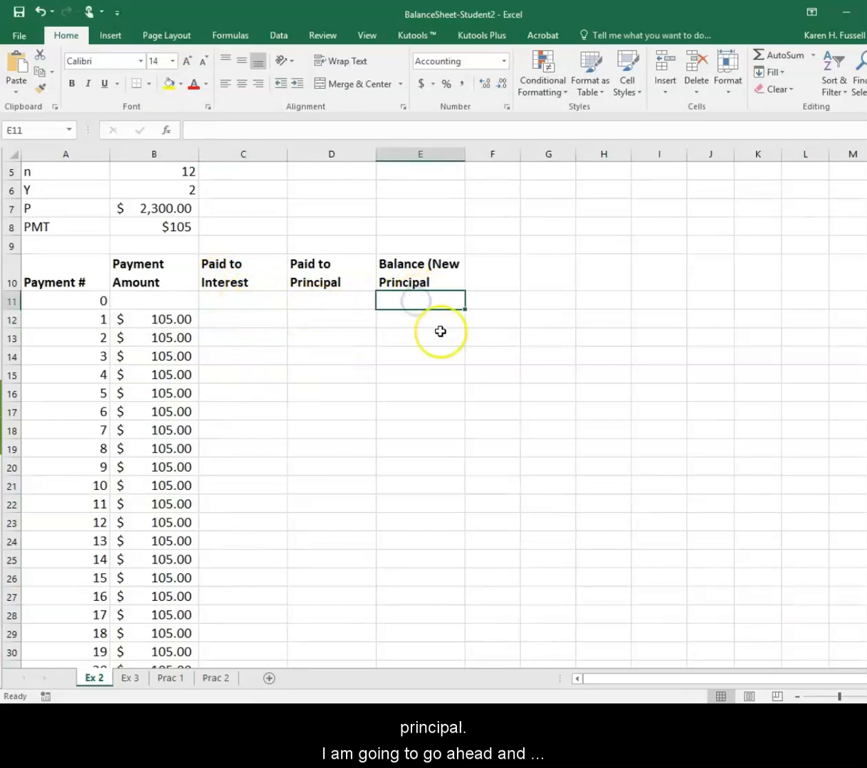
scroll(441, 331, "up", 1)
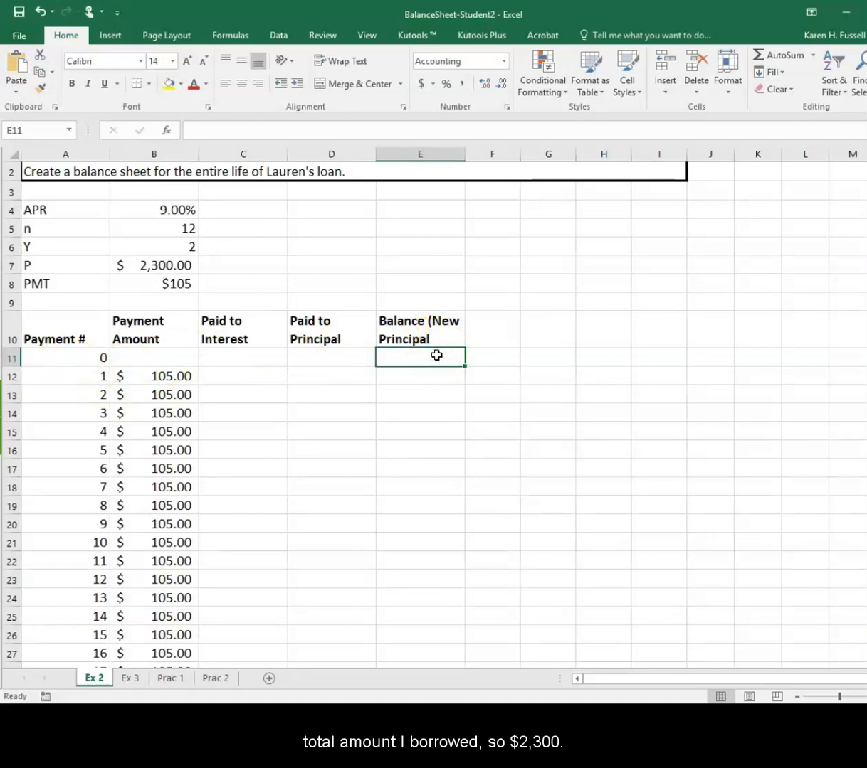
type("2,")
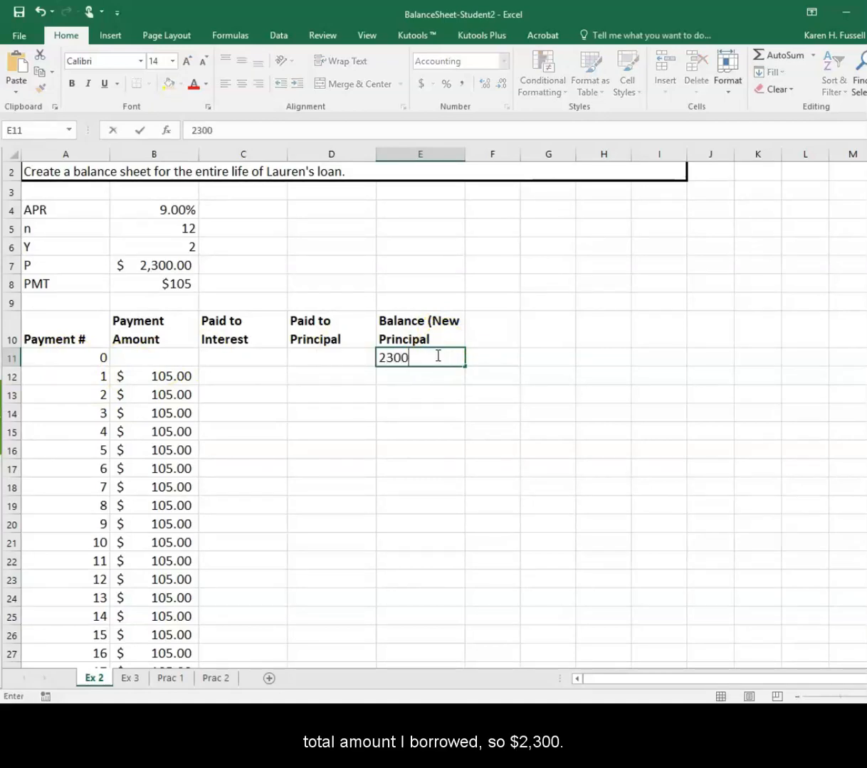
type("300")
key("Return")
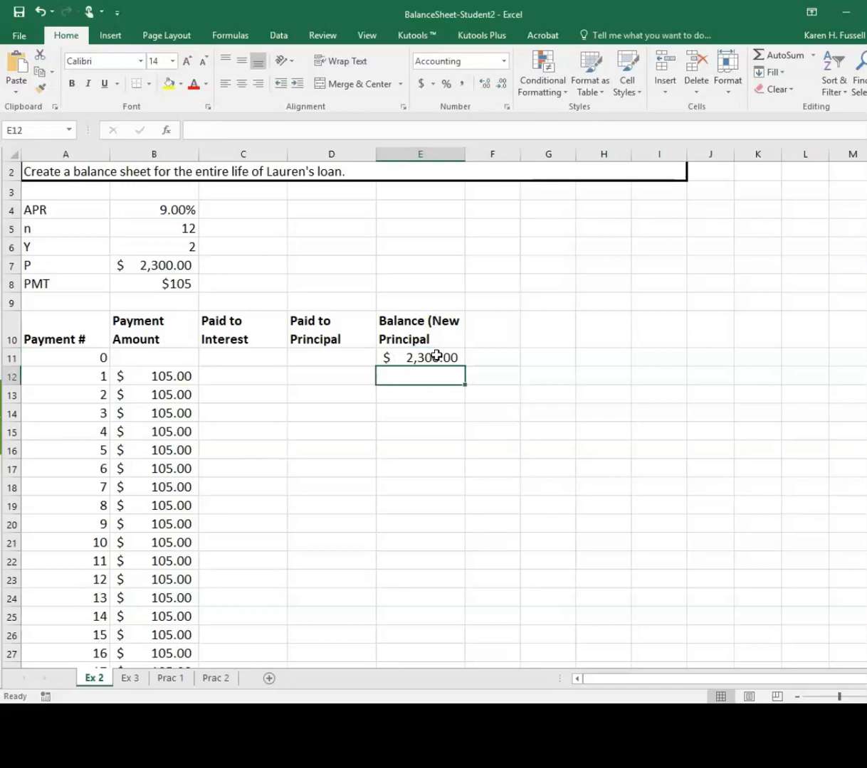
Calculate the interest paid for payment 1 in C12 with the formula =E11*9%*(1/12)
left_click(218, 375)
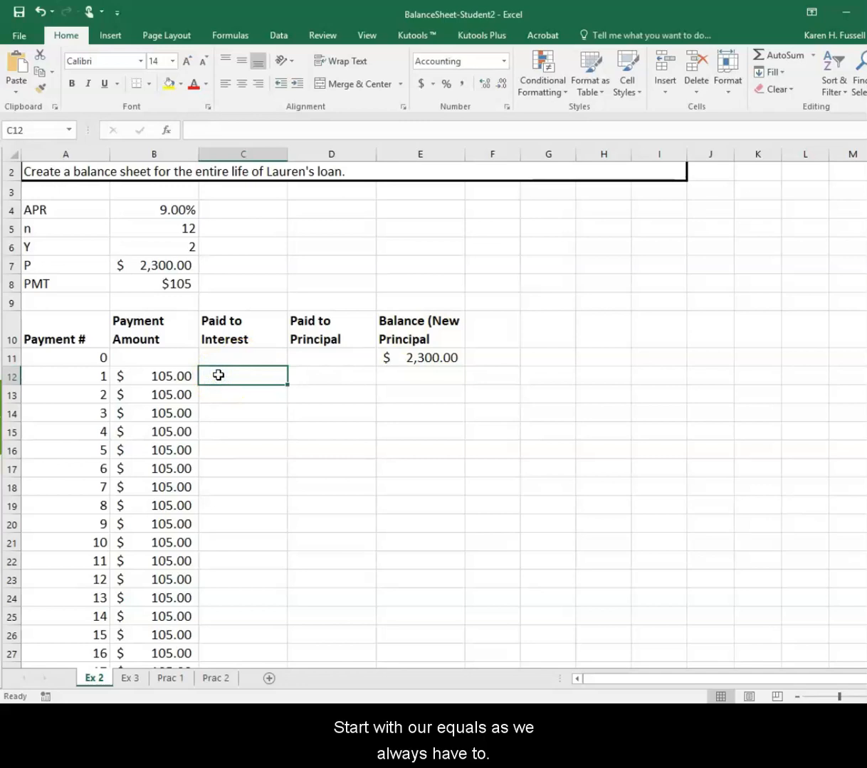
type("=")
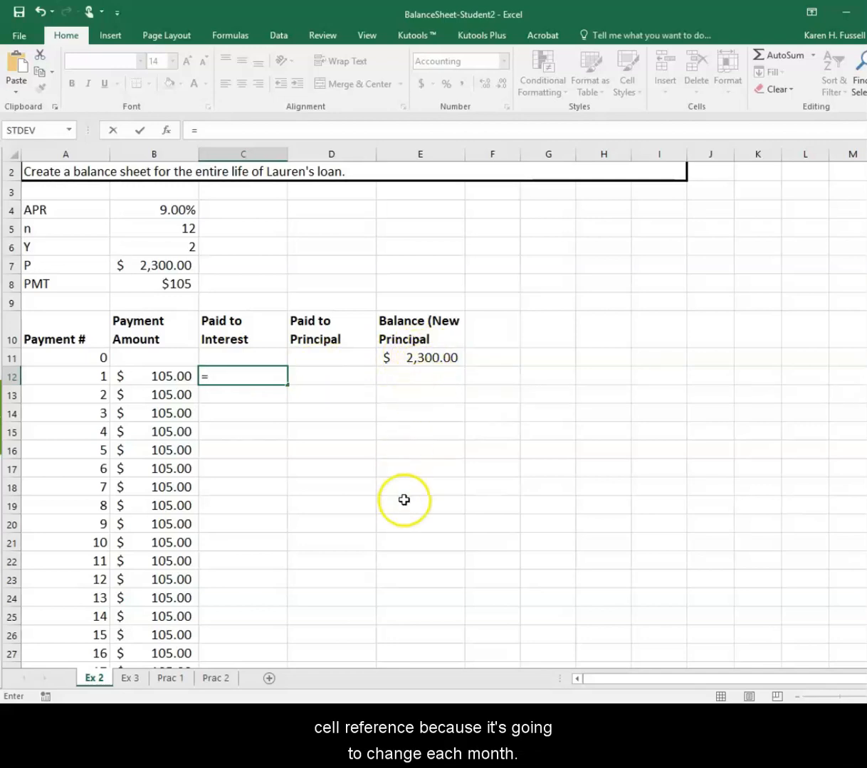
left_click(439, 358)
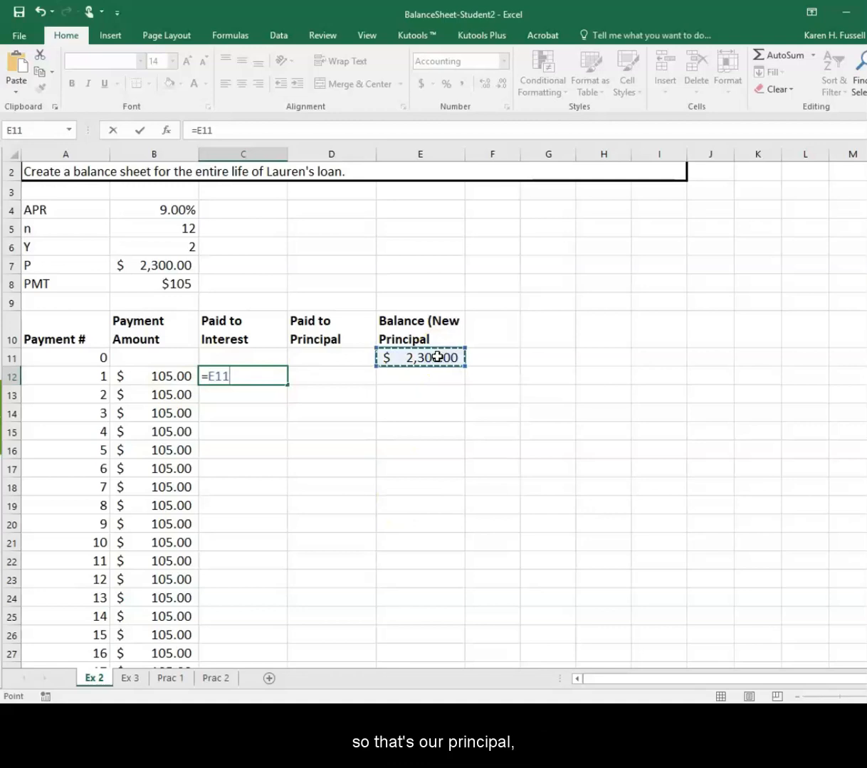
type("*")
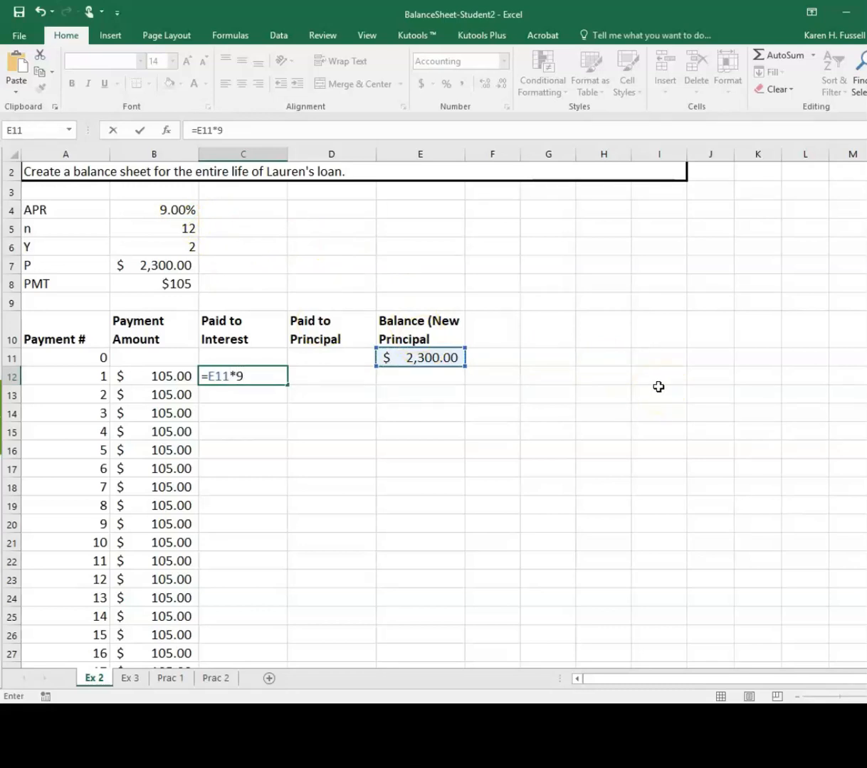
type("%*(1/")
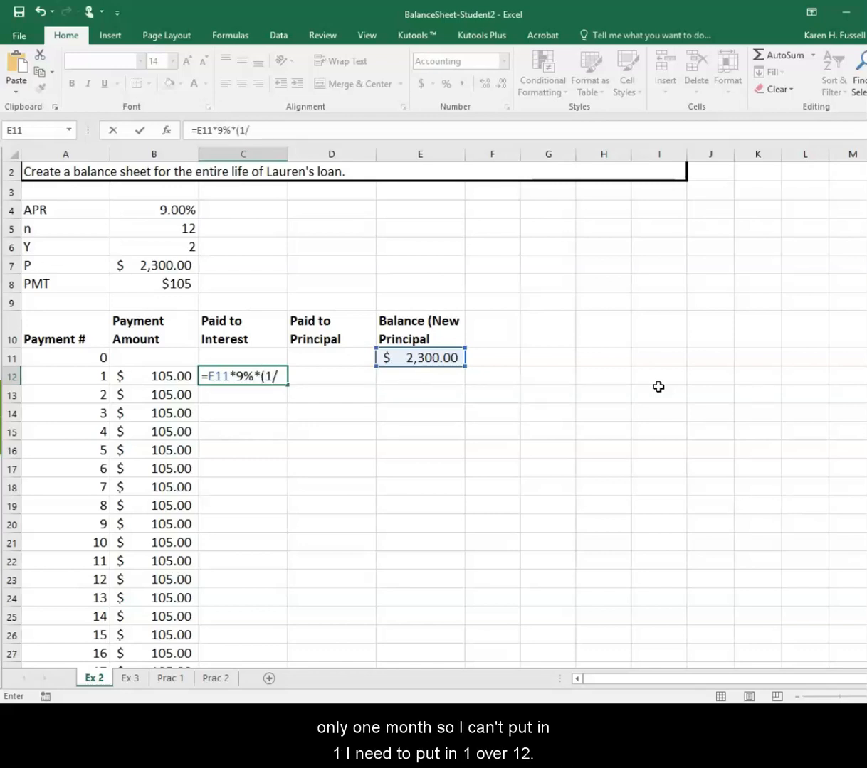
type(")")
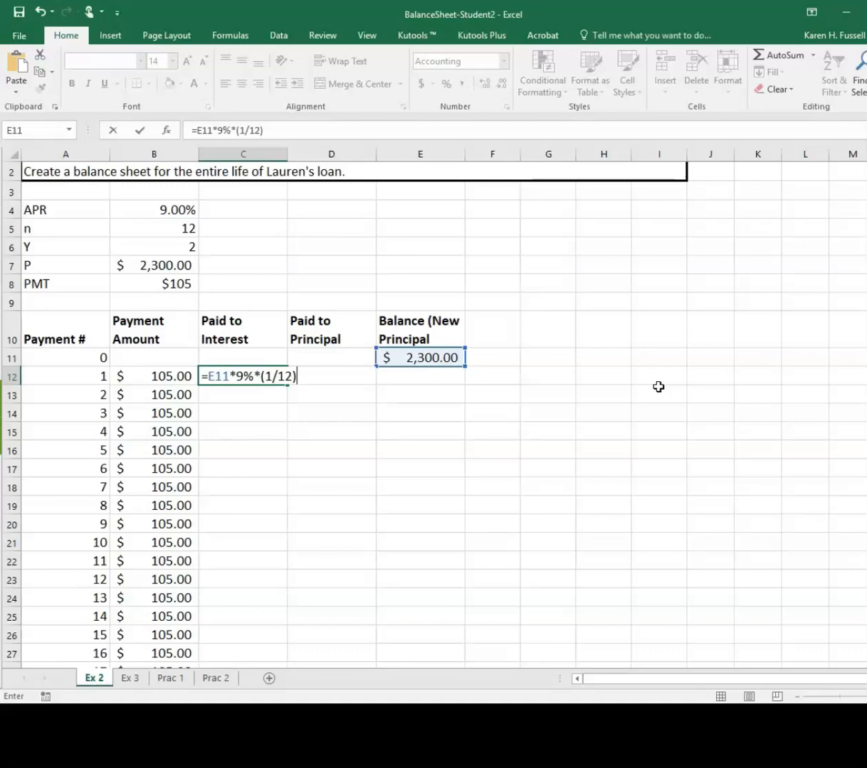
key("Return")
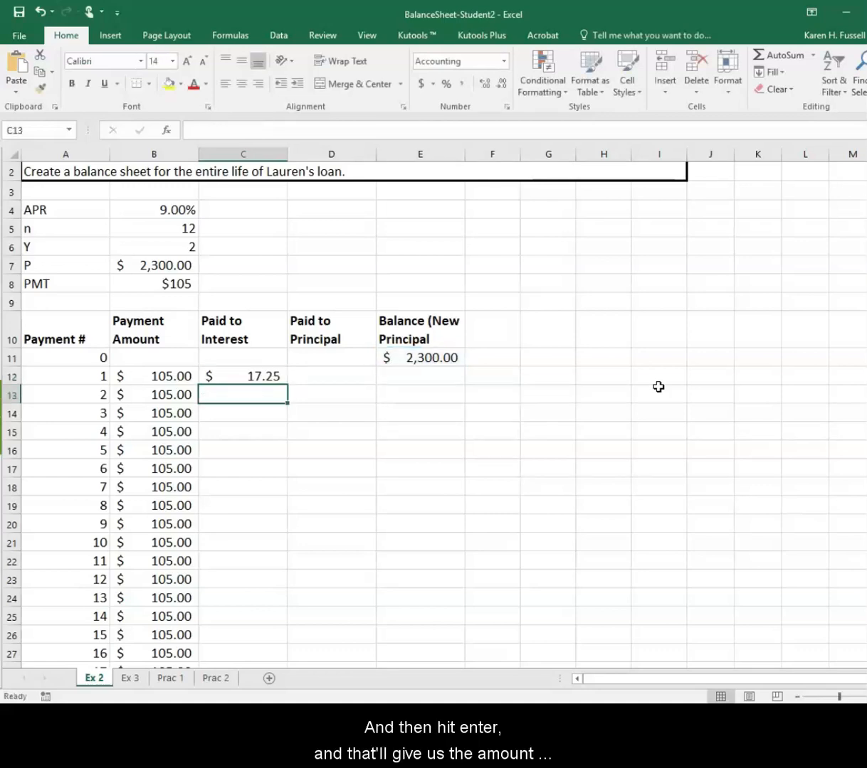
key("Up")
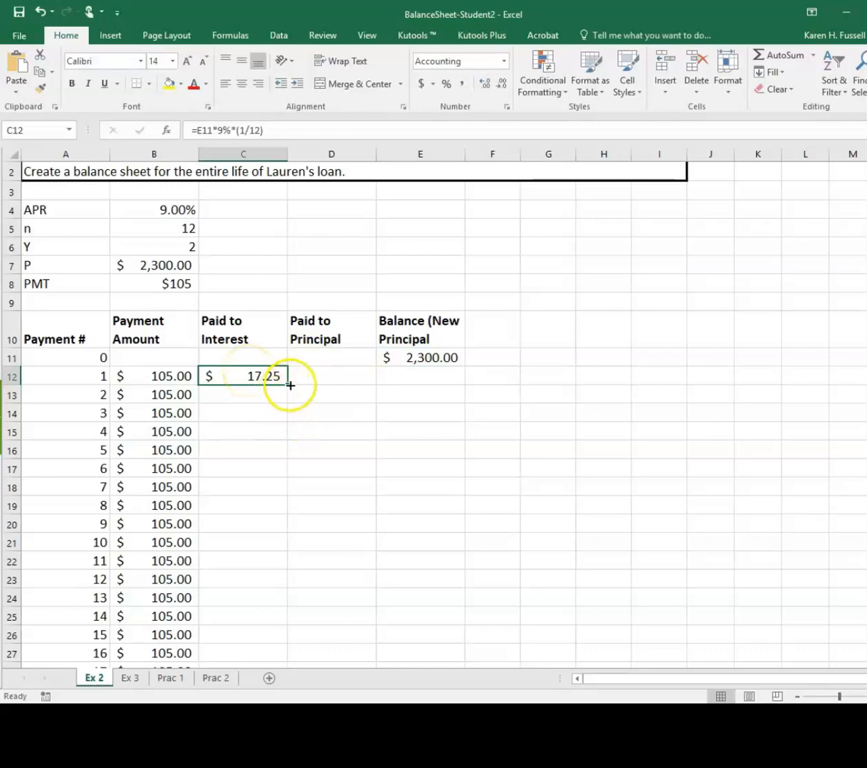
Calculate the amount paid to principal for payment 1 in D12 with the formula =B12-C12
left_click(318, 375)
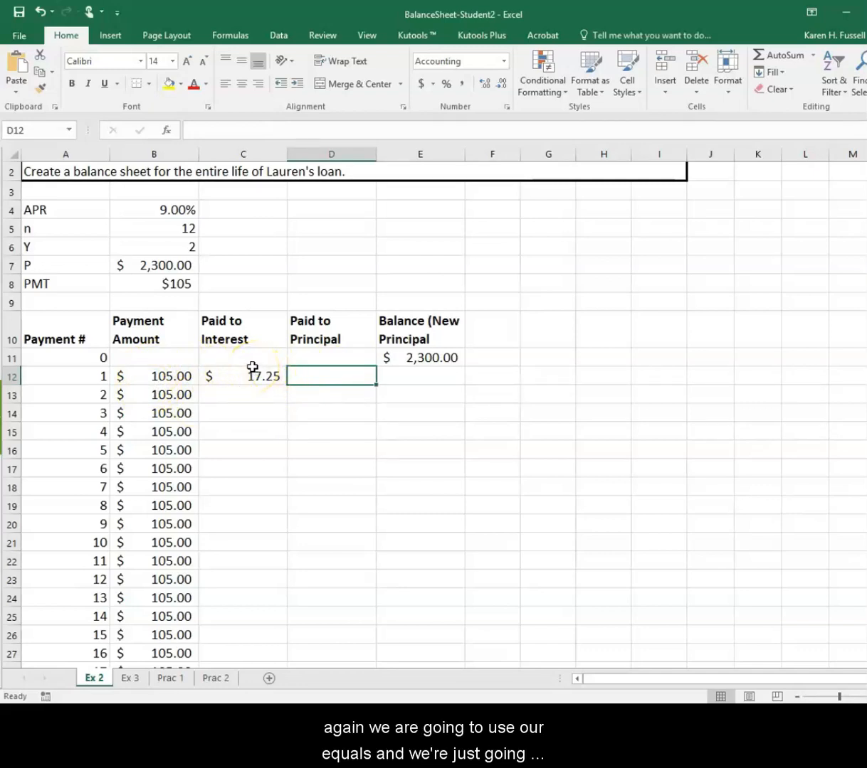
type("=")
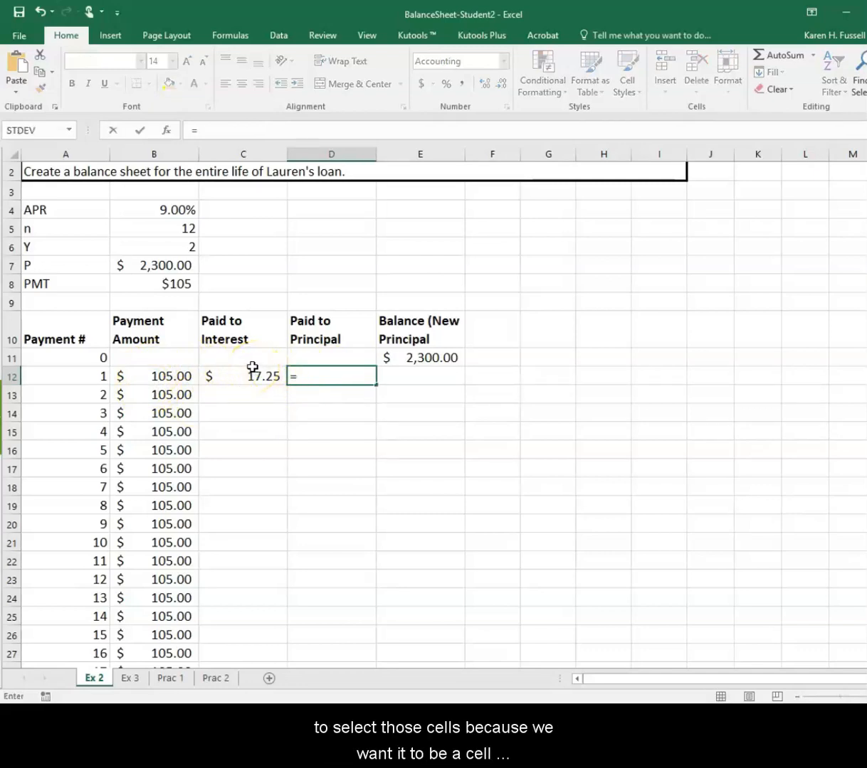
left_click(160, 373)
type("-")
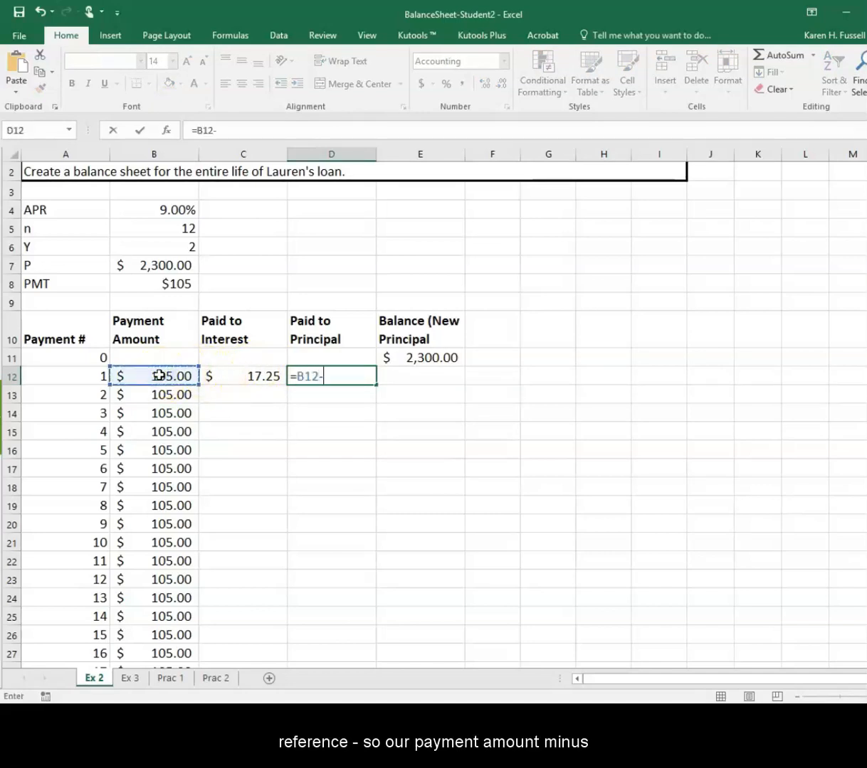
left_click(236, 371)
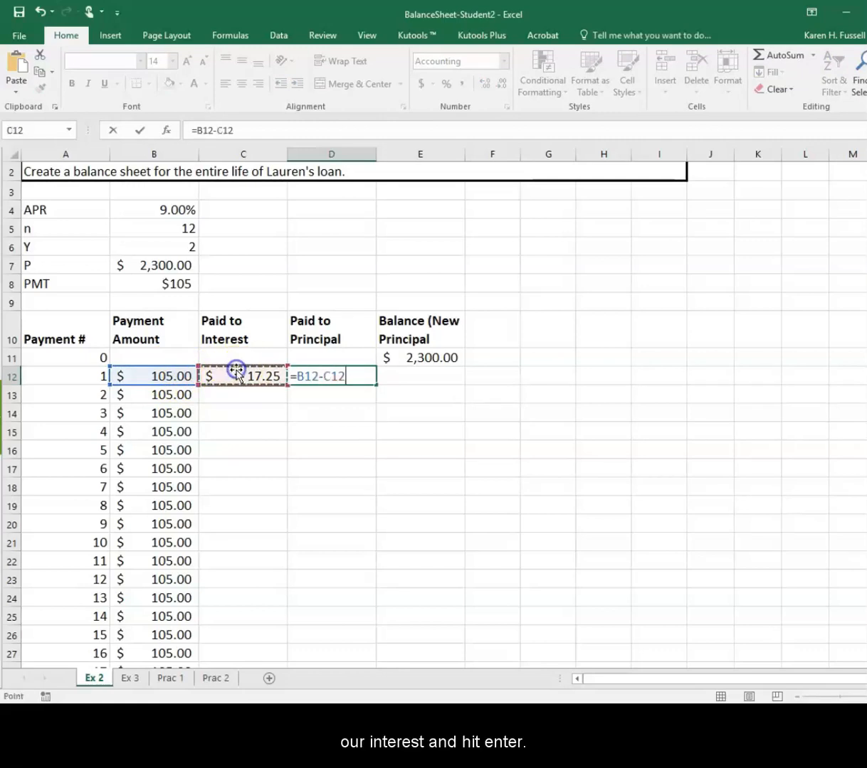
key("Return")
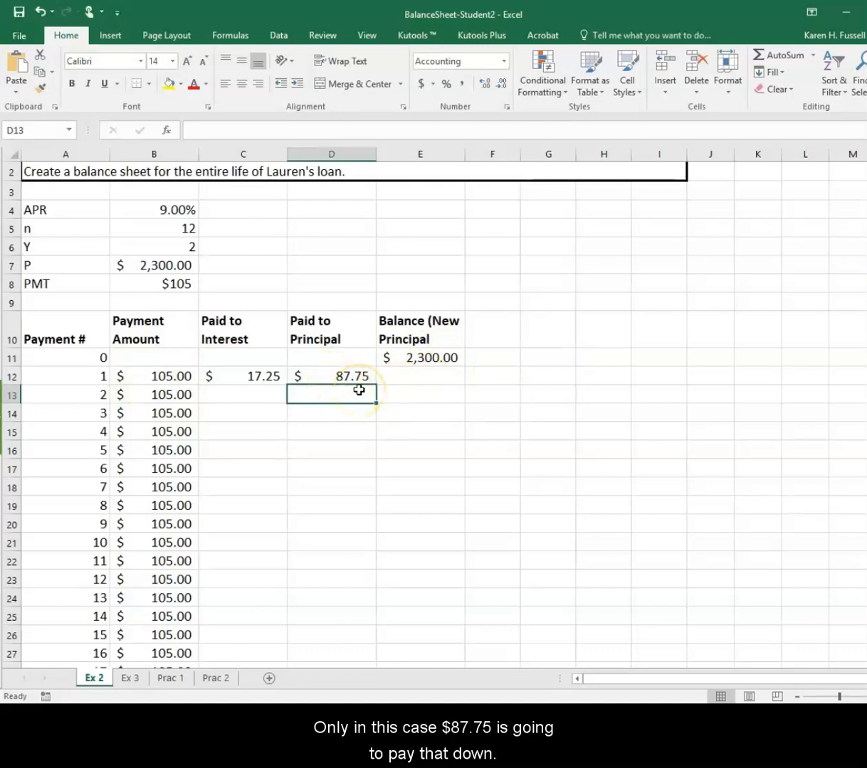
Calculate the new balance after payment 1 in E12 with the formula =E11-D12
left_click(442, 375)
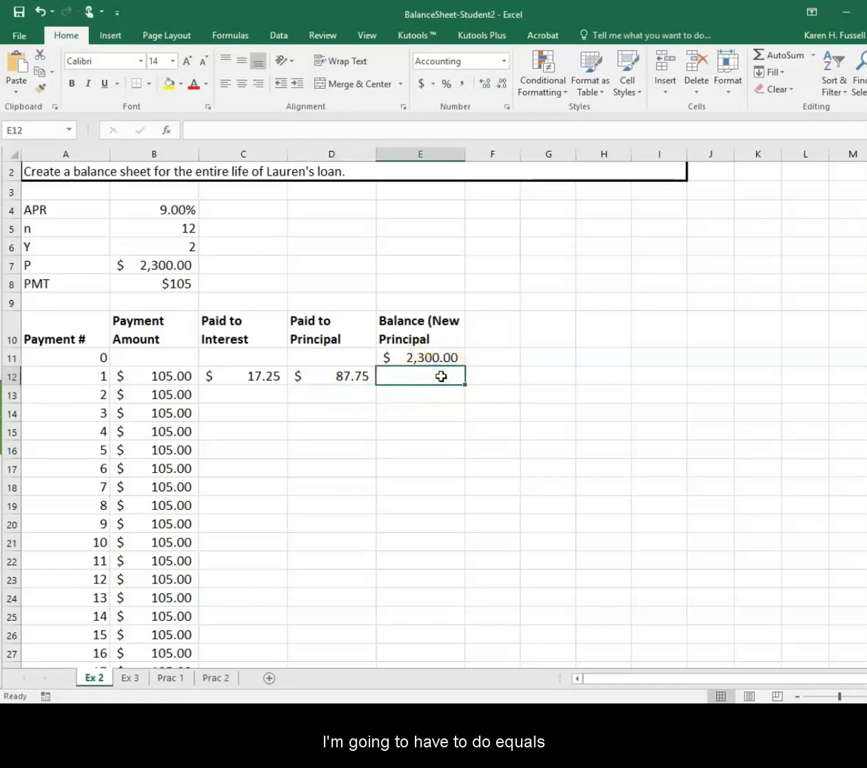
type("=")
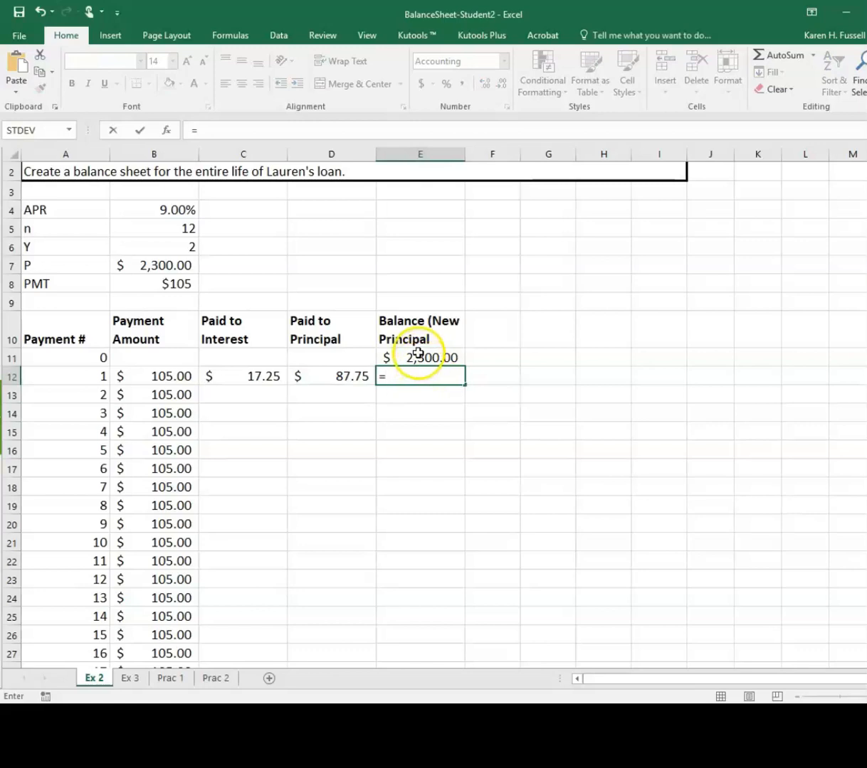
left_click(419, 356)
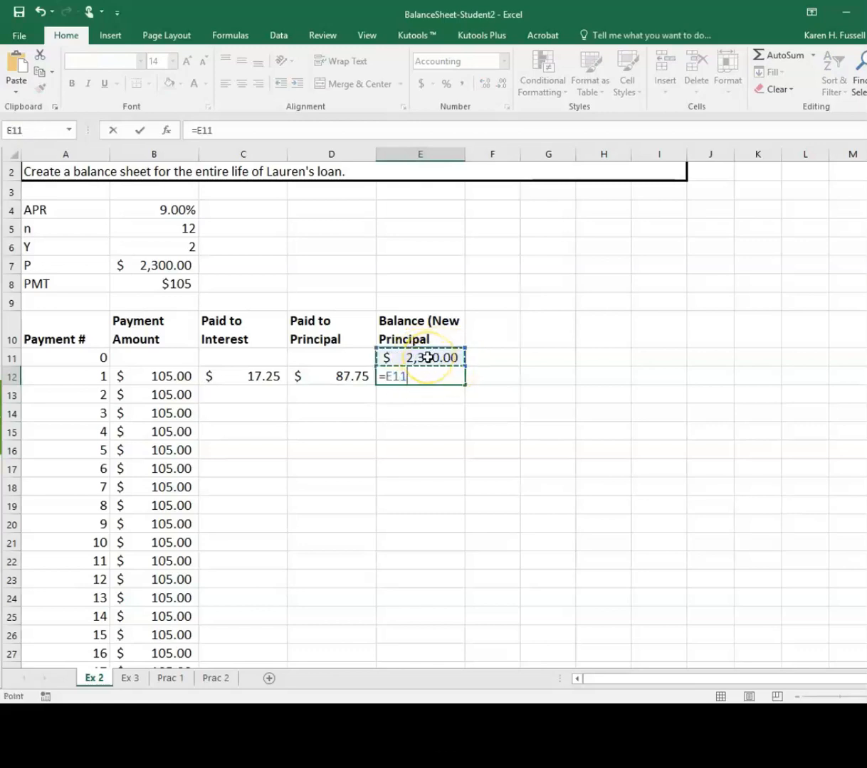
type("-")
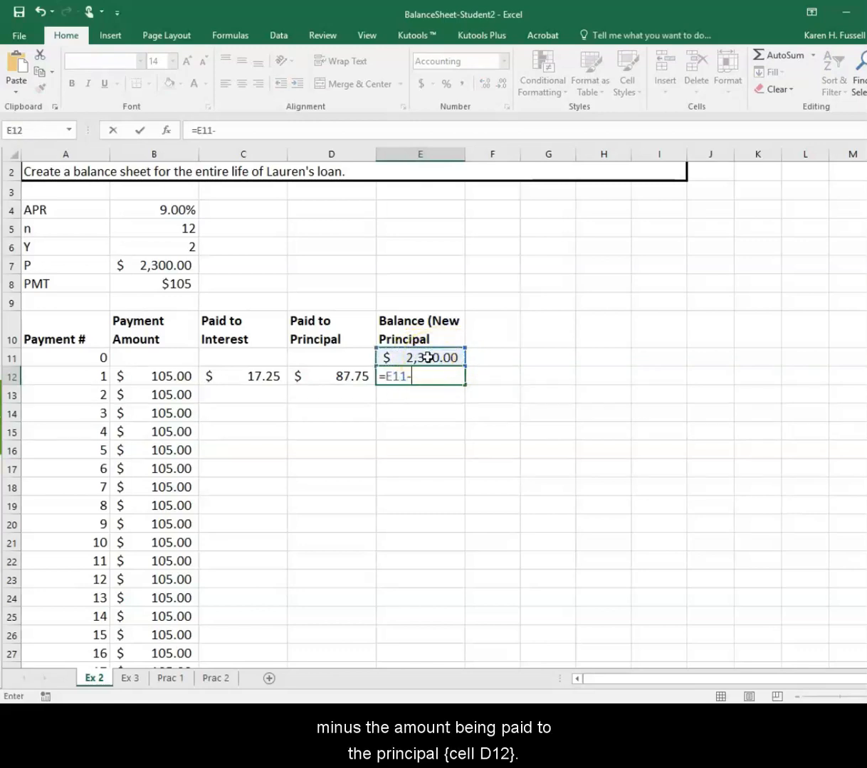
left_click(322, 372)
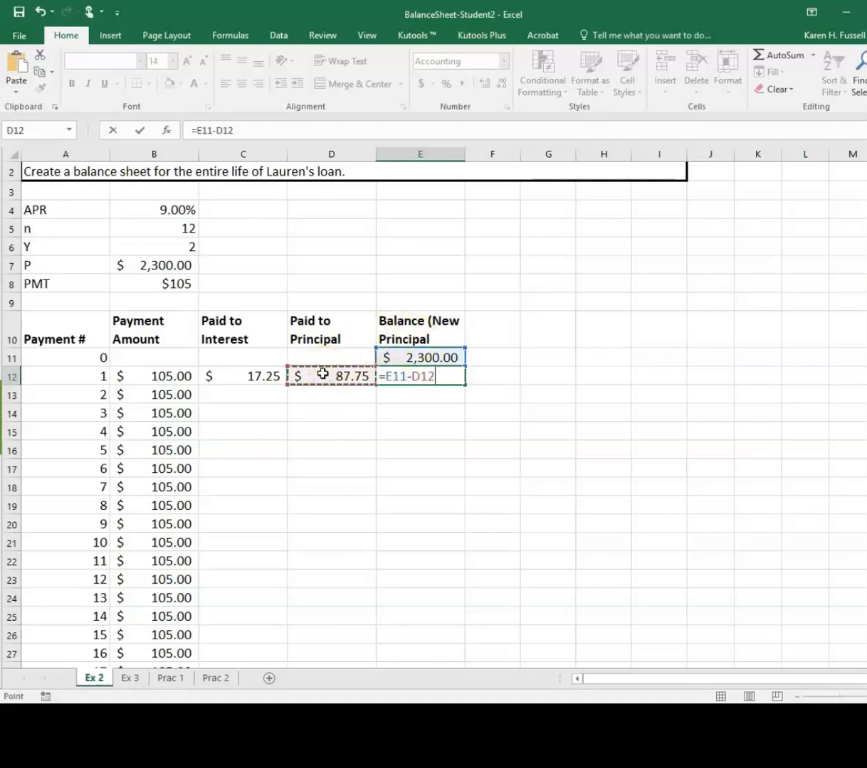
key("Return")
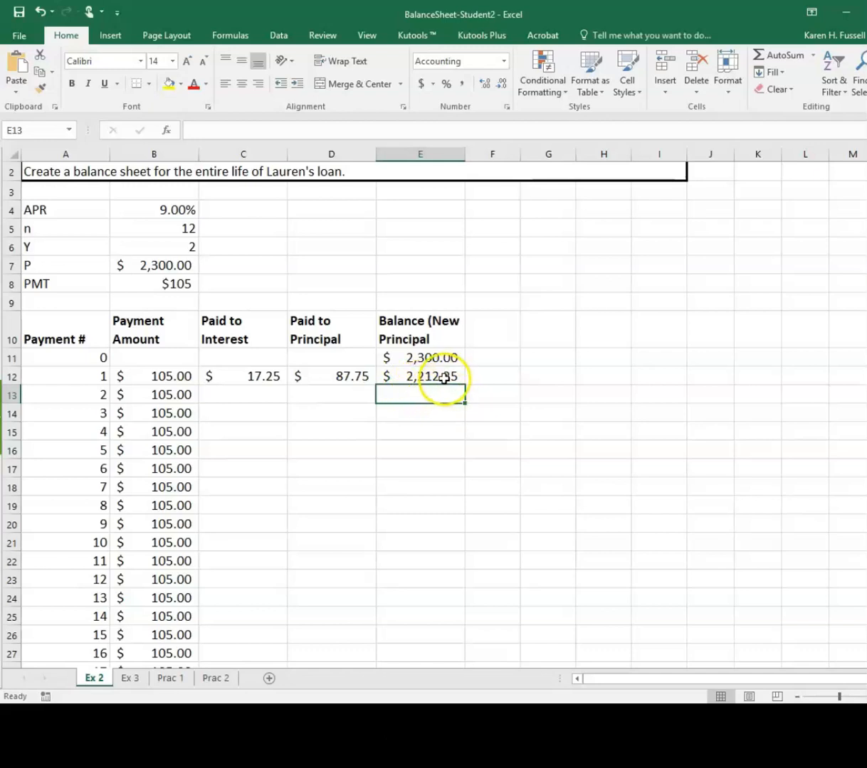
Fill the interest, principal and balance formulas in C12:E12 down through payment 23 in row 34
left_click_drag(252, 377, 409, 379)
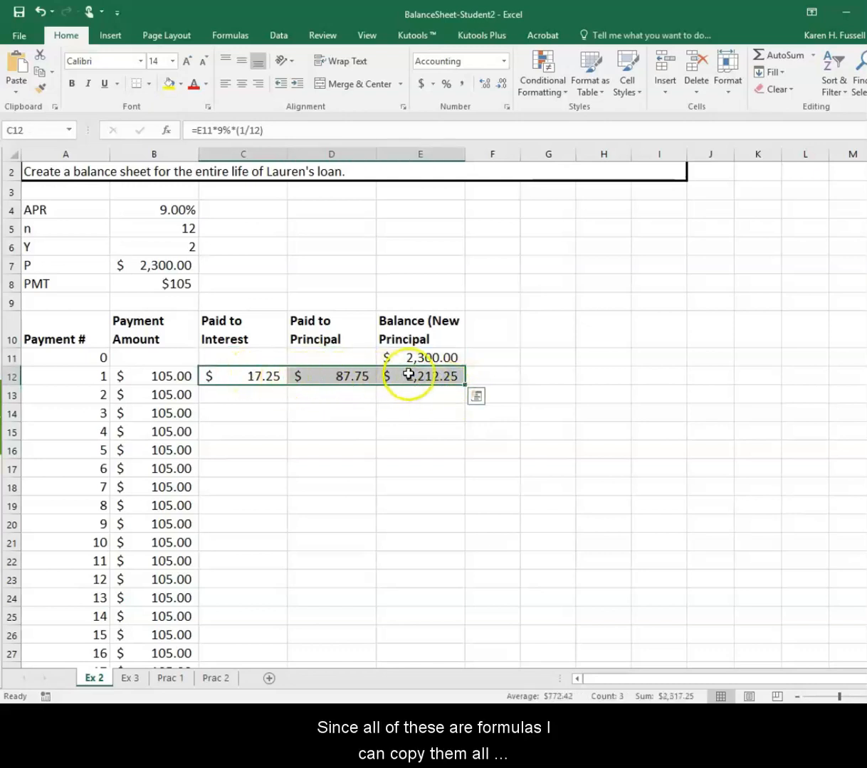
mouse_move(465, 387)
left_mouse_down()
mouse_move(447, 581)
mouse_move(451, 673)
mouse_move(468, 602)
mouse_move(464, 683)
mouse_move(461, 641)
mouse_move(461, 649)
left_mouse_up()
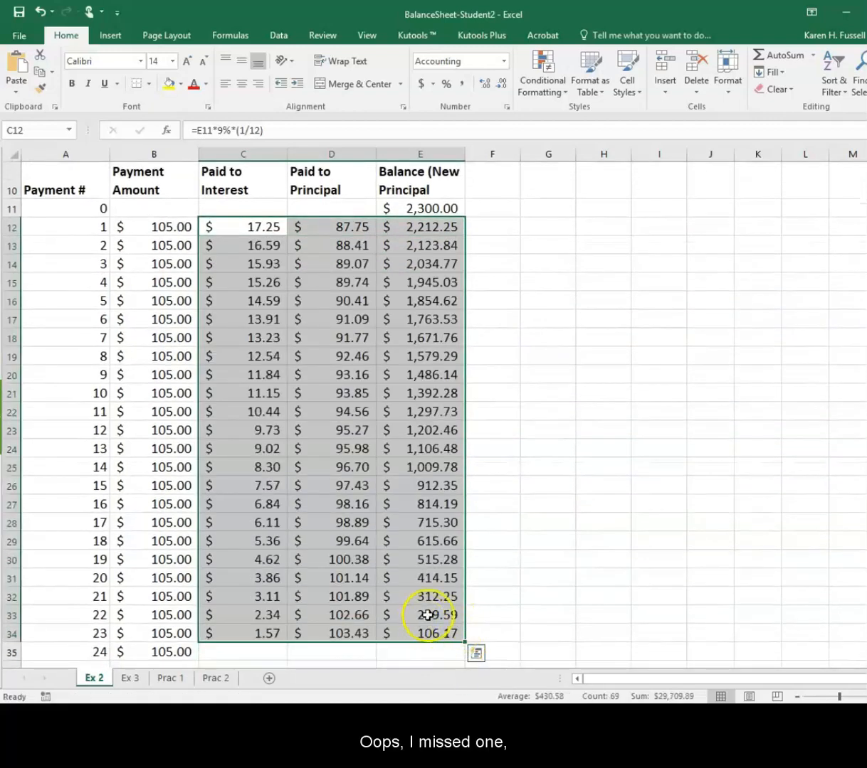
Rewrite the payment 1 interest formula in C12 as =E11*9%/12, accepting the suggested formula correction
scroll(396, 540, "up", 1)
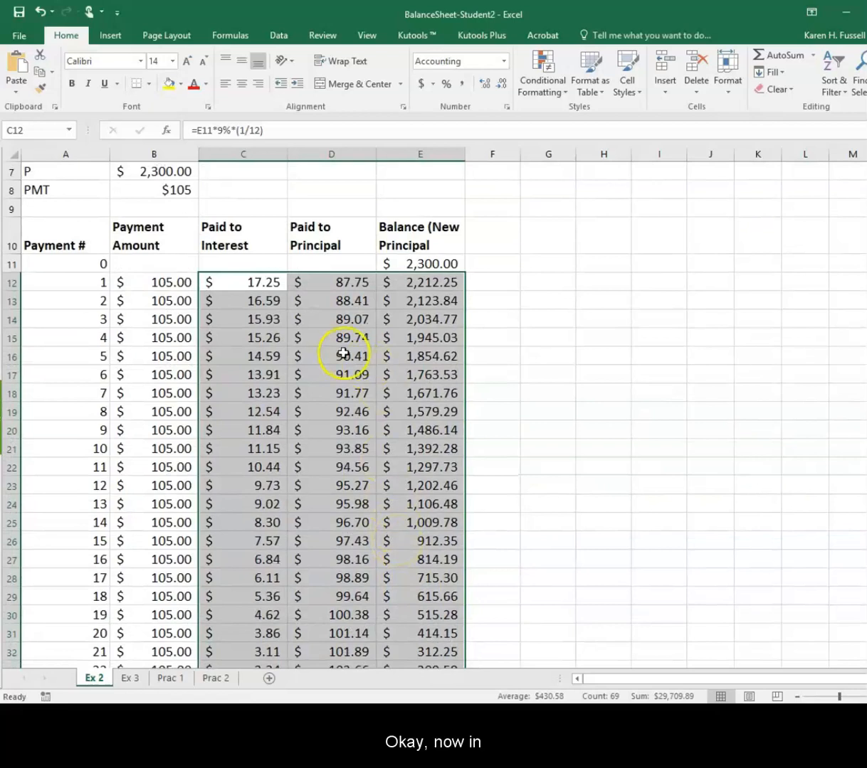
scroll(345, 354, "up", 1)
scroll(342, 355, "up", 1)
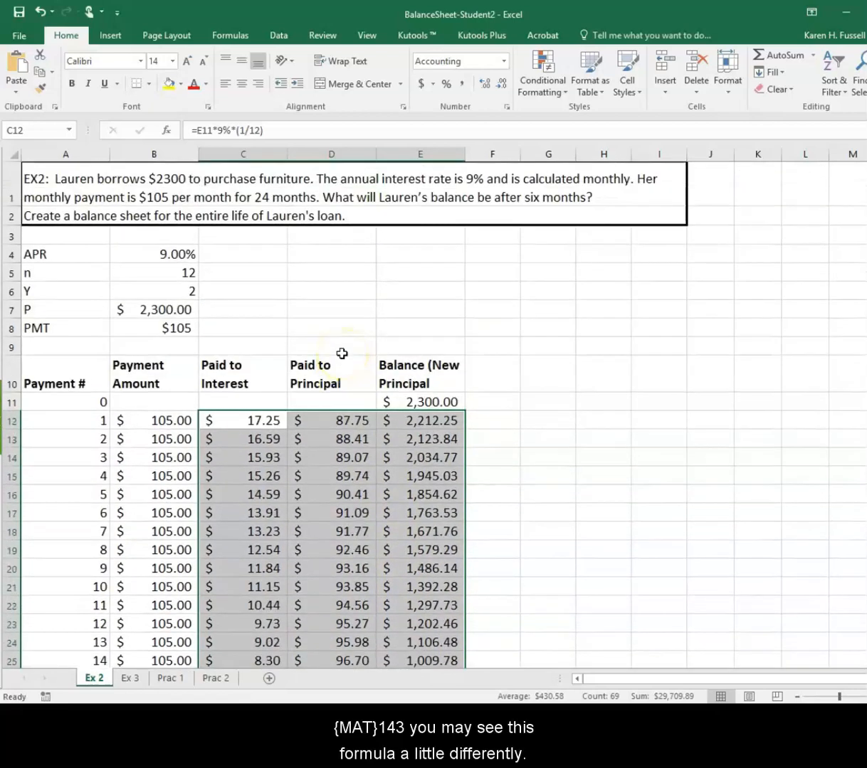
left_click(249, 413)
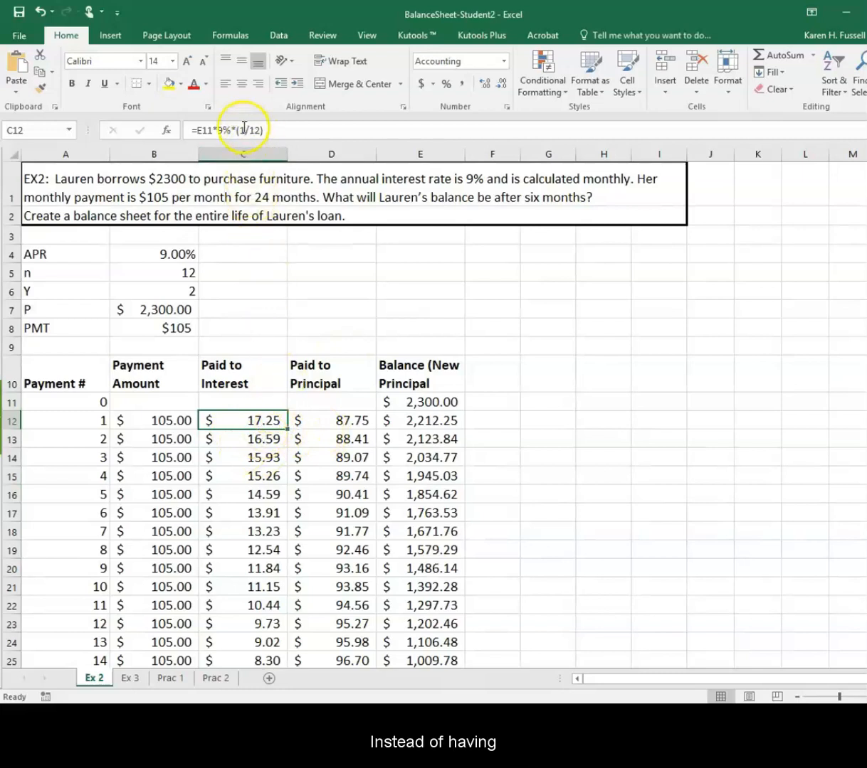
double_click(234, 417)
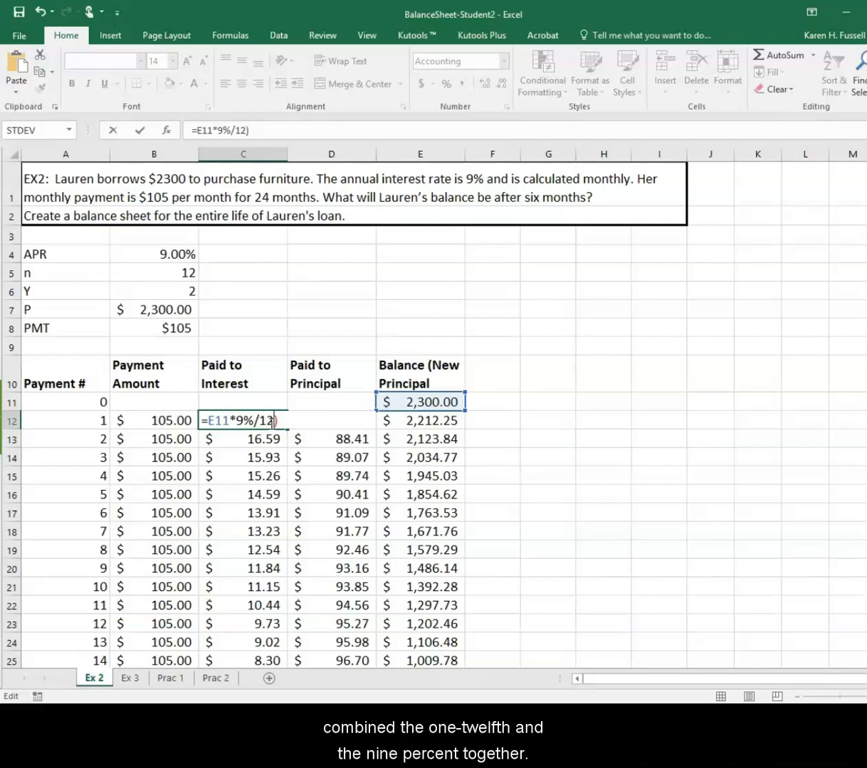
key("Return")
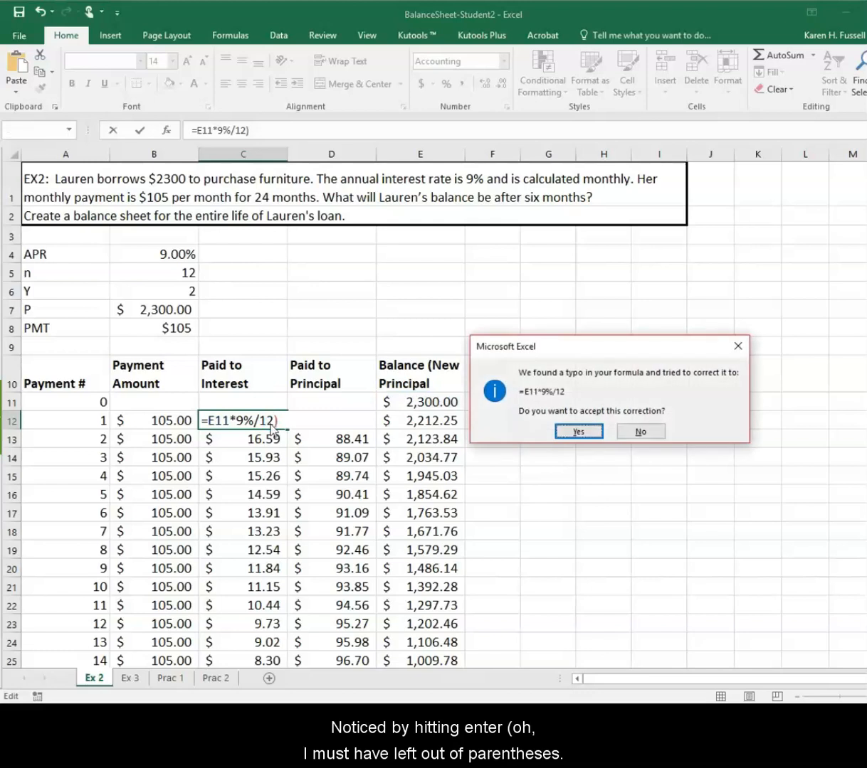
left_click(580, 432)
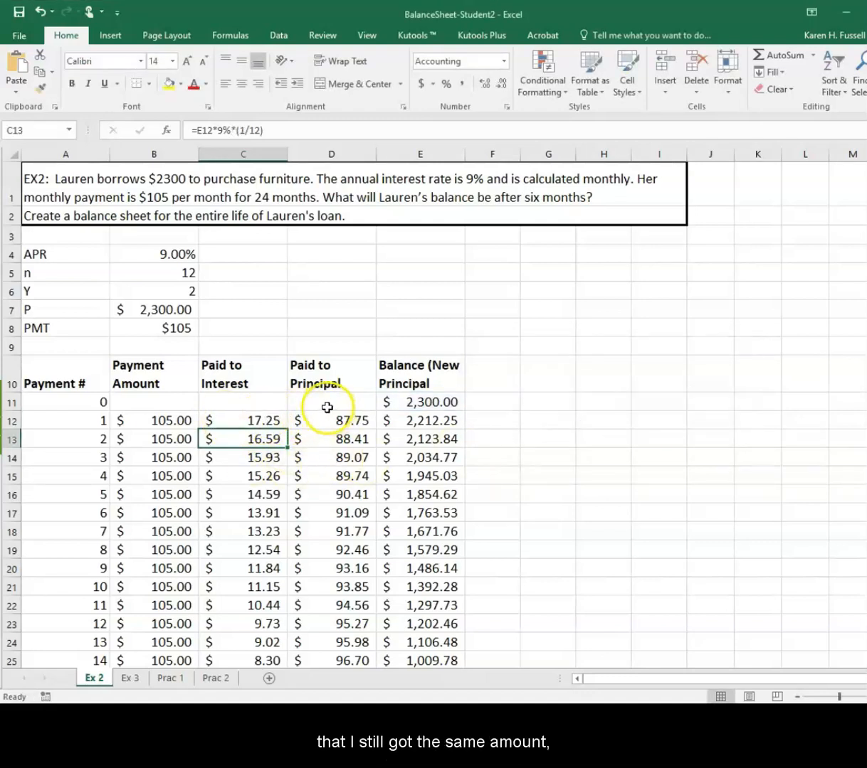
Compare the interest formulas in C12 and C13 without changing them
double_click(272, 416)
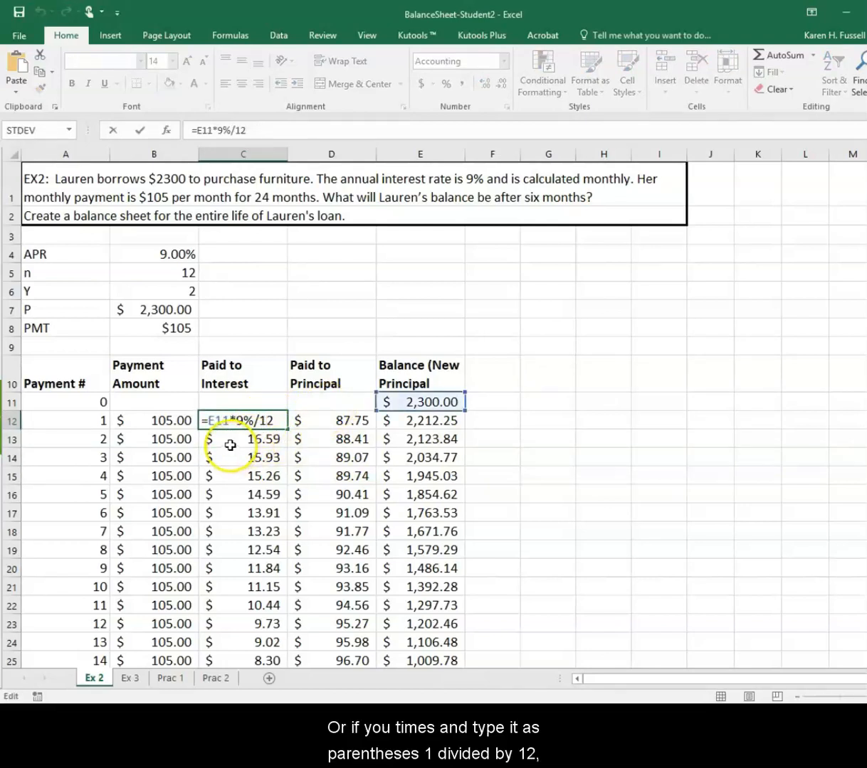
key("Escape")
left_click(230, 444)
double_click(230, 443)
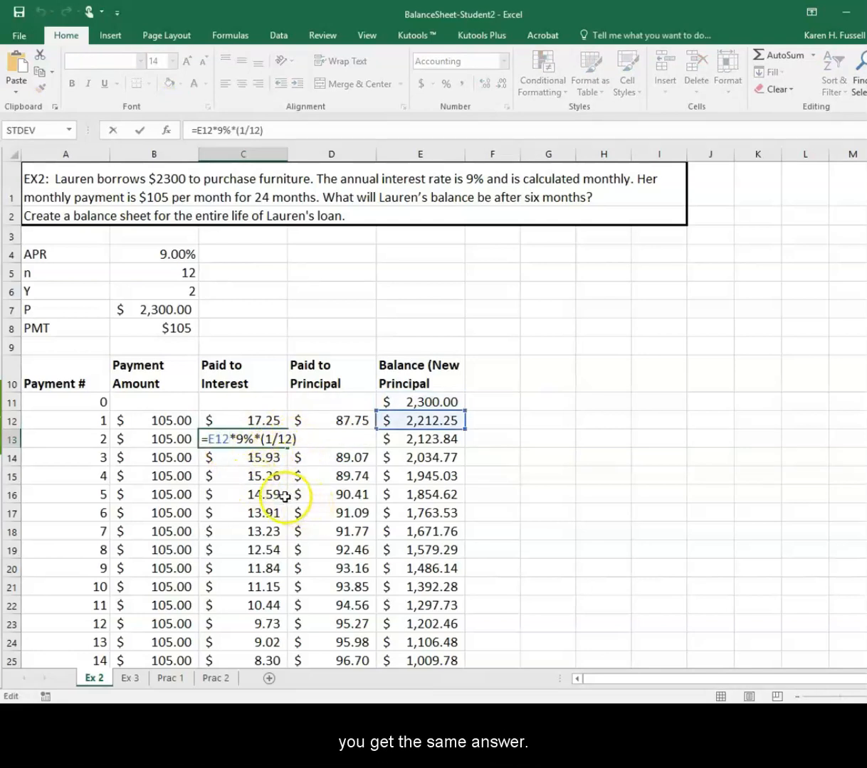
key("Escape")
Extend the interest, principal and balance formulas from C34:E34 down to payment 24 in row 35
scroll(306, 506, "down", 1)
scroll(310, 508, "down", 4)
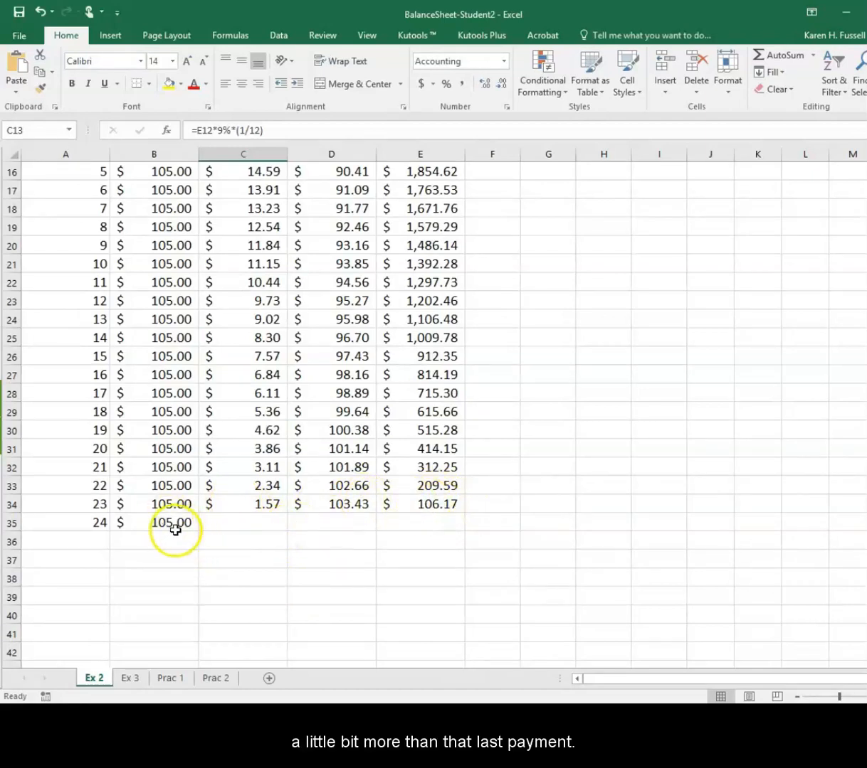
left_click_drag(235, 502, 407, 500)
mouse_move(464, 513)
left_mouse_down()
mouse_move(460, 531)
mouse_move(453, 525)
left_mouse_up()
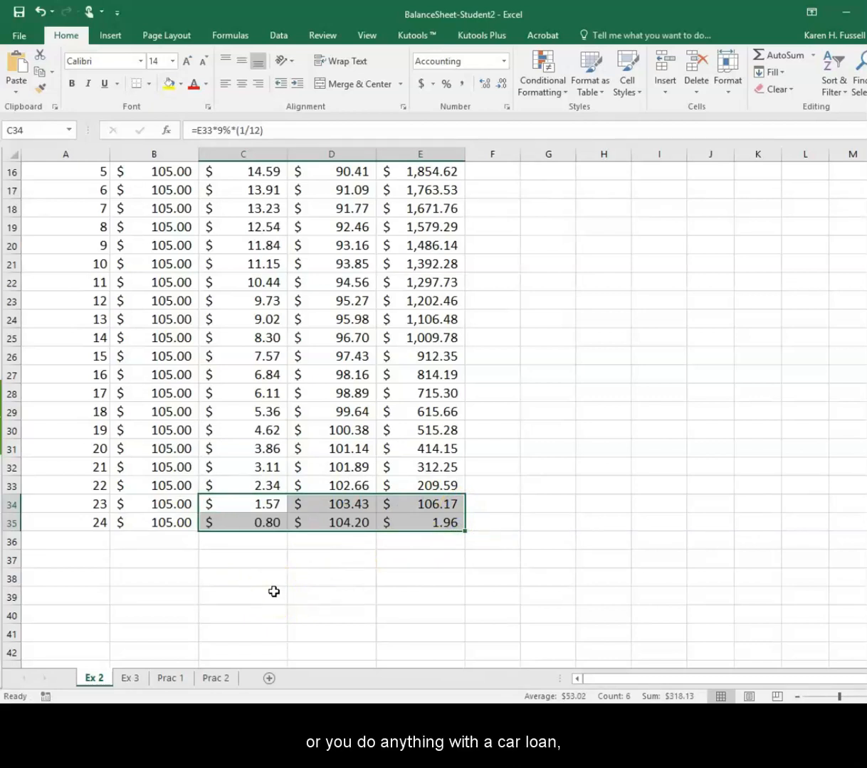
Set the payment amount for payment 24 in B35 to 106.17
left_click(171, 524)
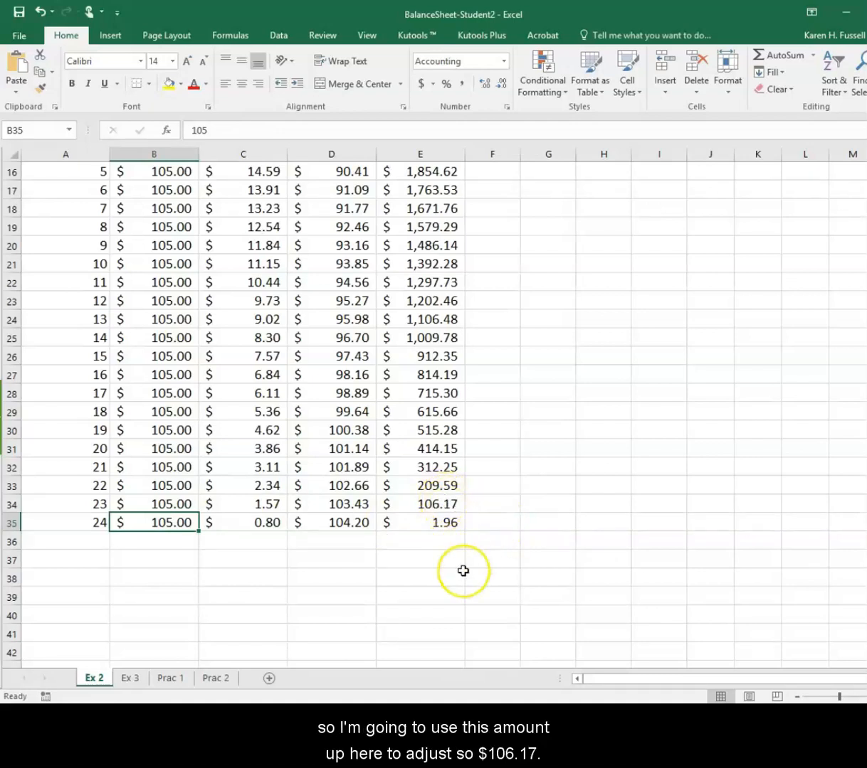
type("106.")
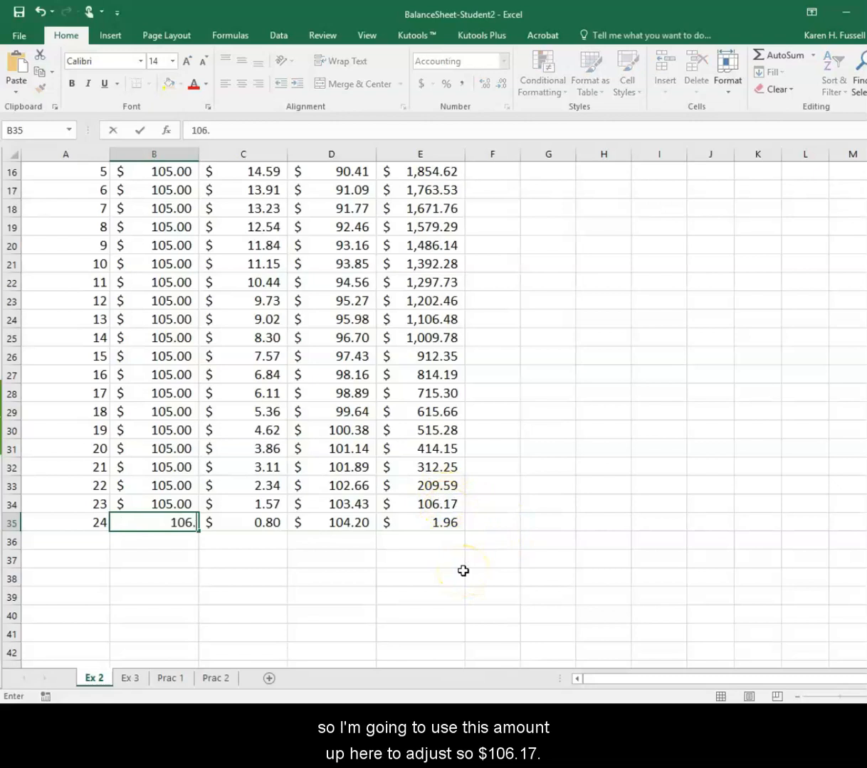
type("17")
key("Return")
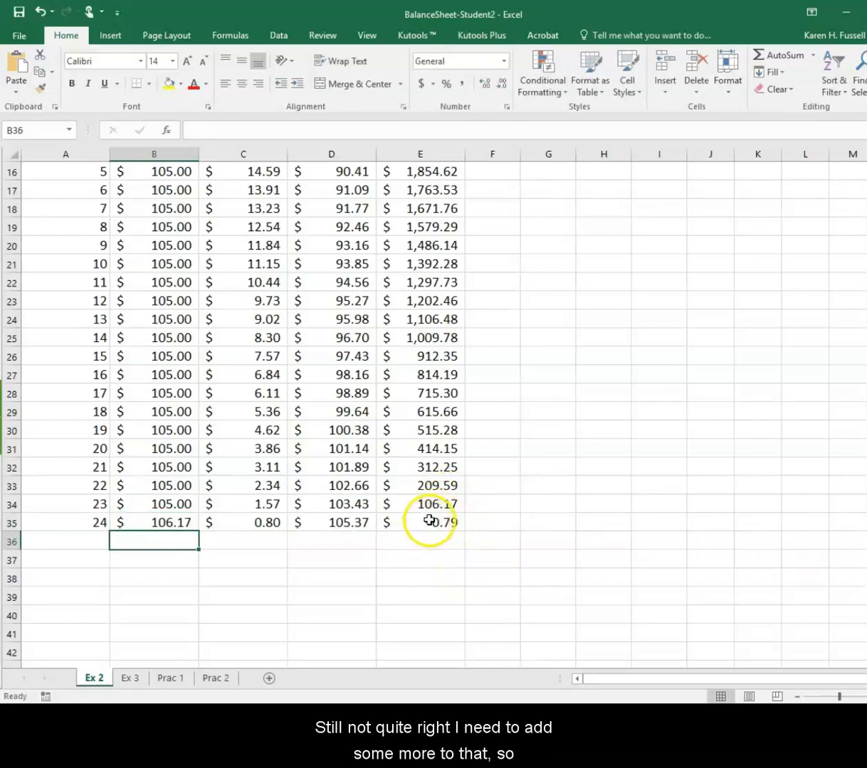
Set the payment amount for payment 24 in B35 to 106.96
left_click(170, 521)
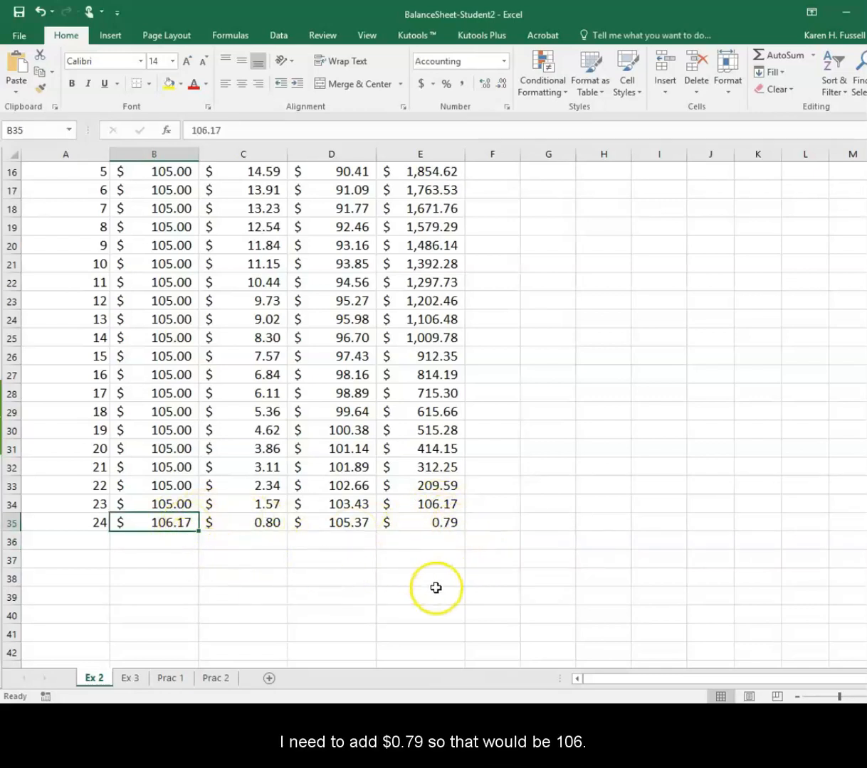
type("106")
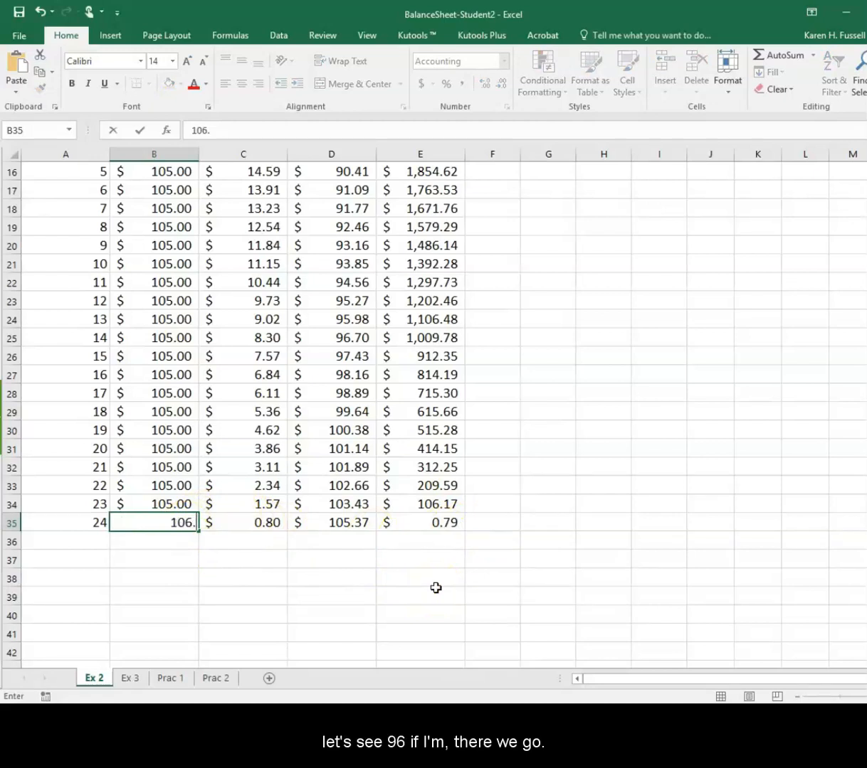
key("Return")
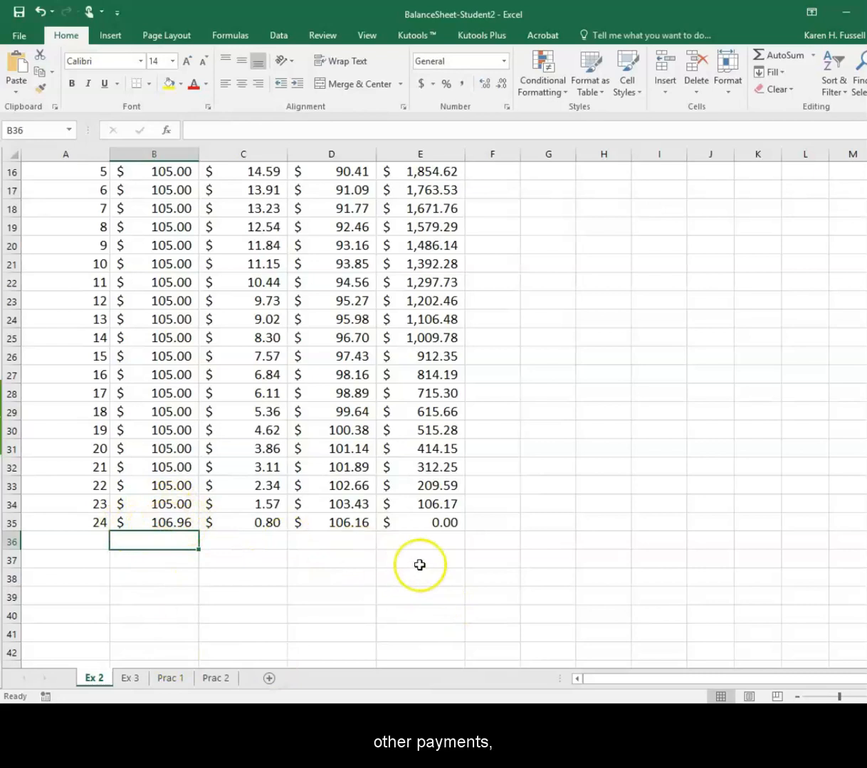
Review the finished loan table and the Ex 3, Prac 1 and Prac 2 sheets, then return to Ex 2
scroll(417, 551, "up", 3)
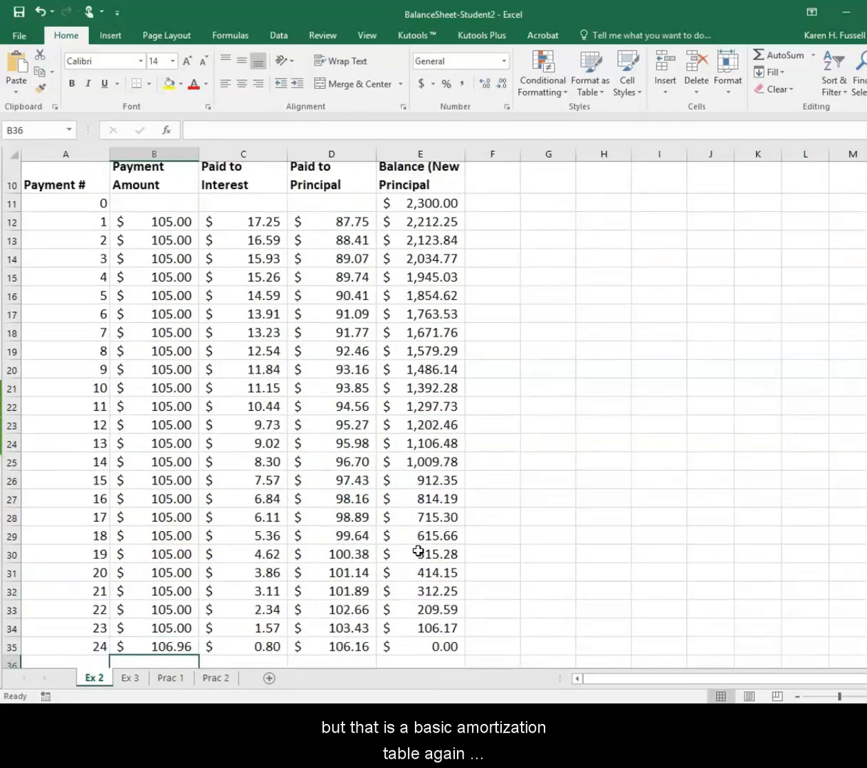
scroll(418, 550, "up", 2)
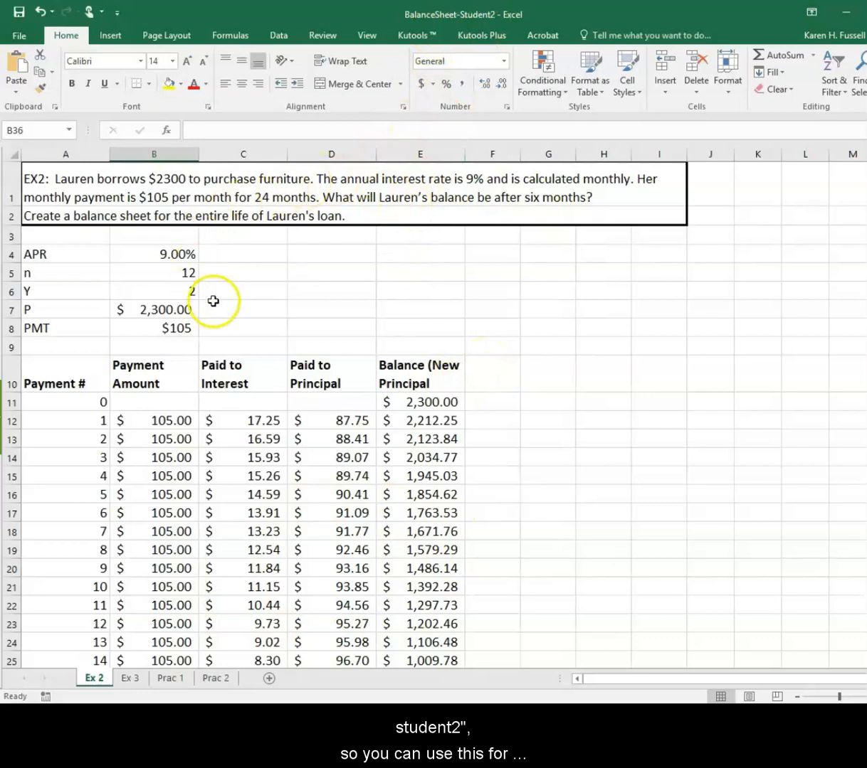
left_click(131, 680)
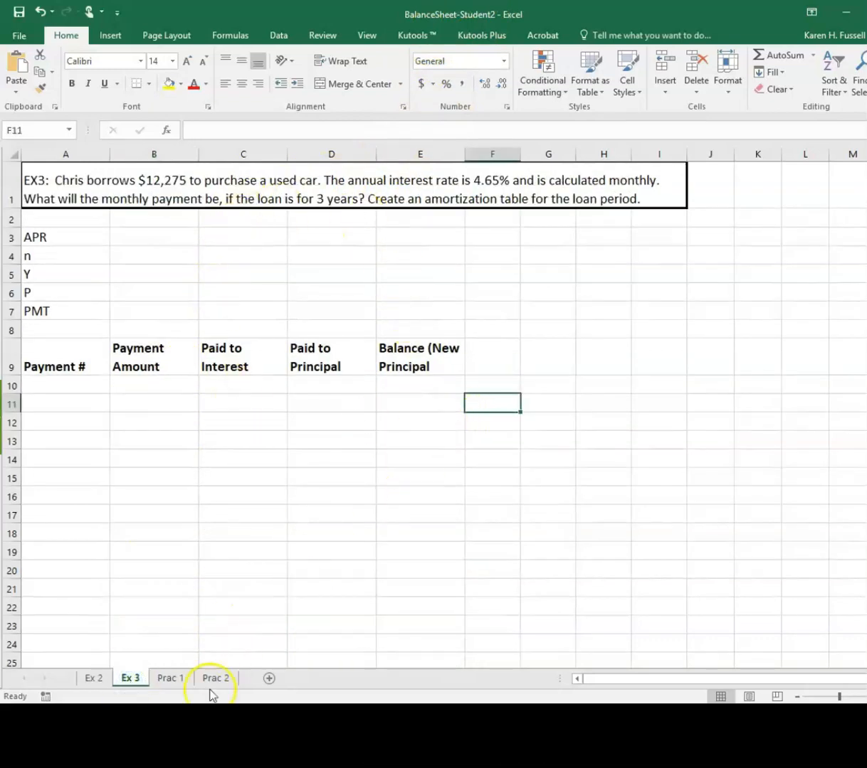
left_click(171, 679)
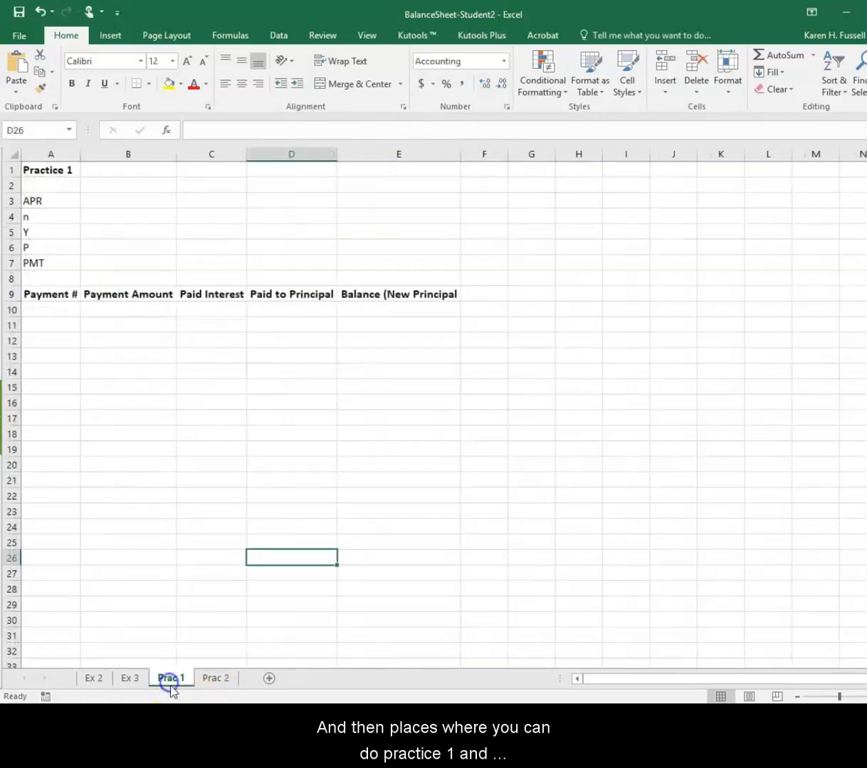
left_click(225, 684)
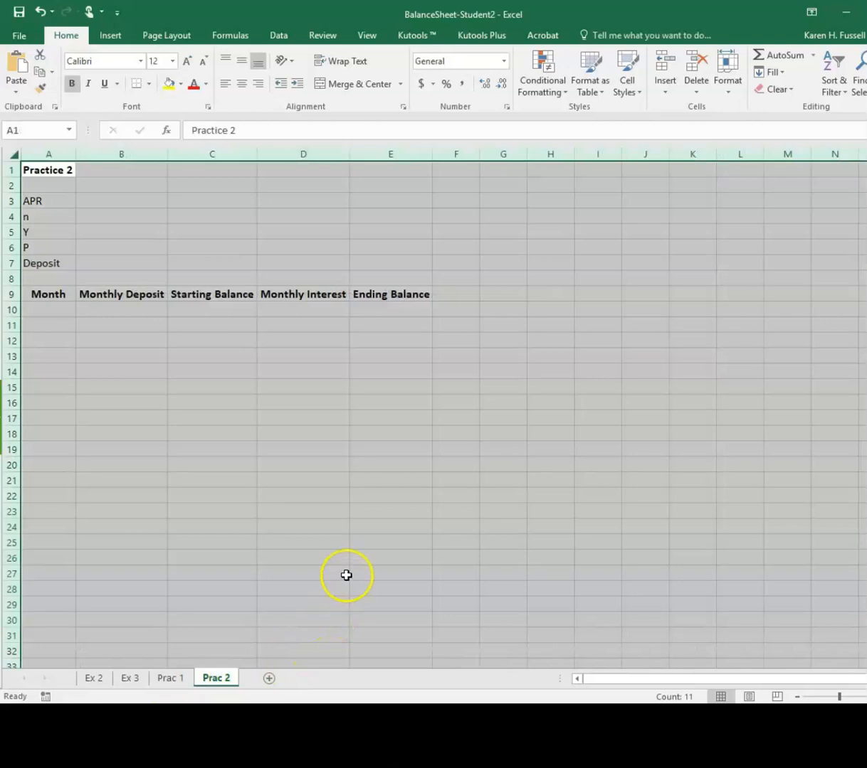
left_click(94, 678)
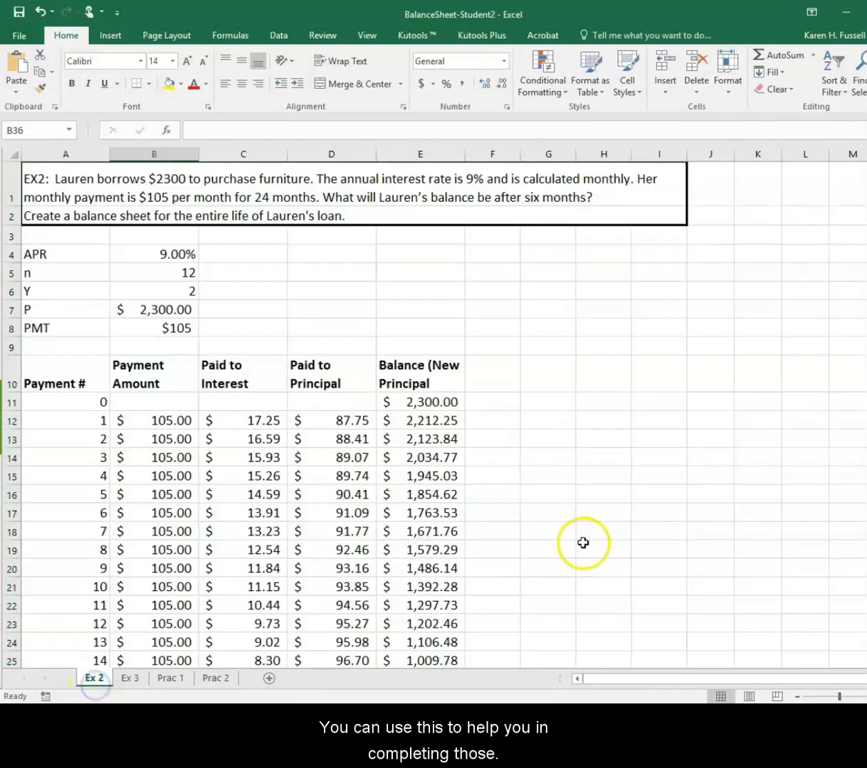